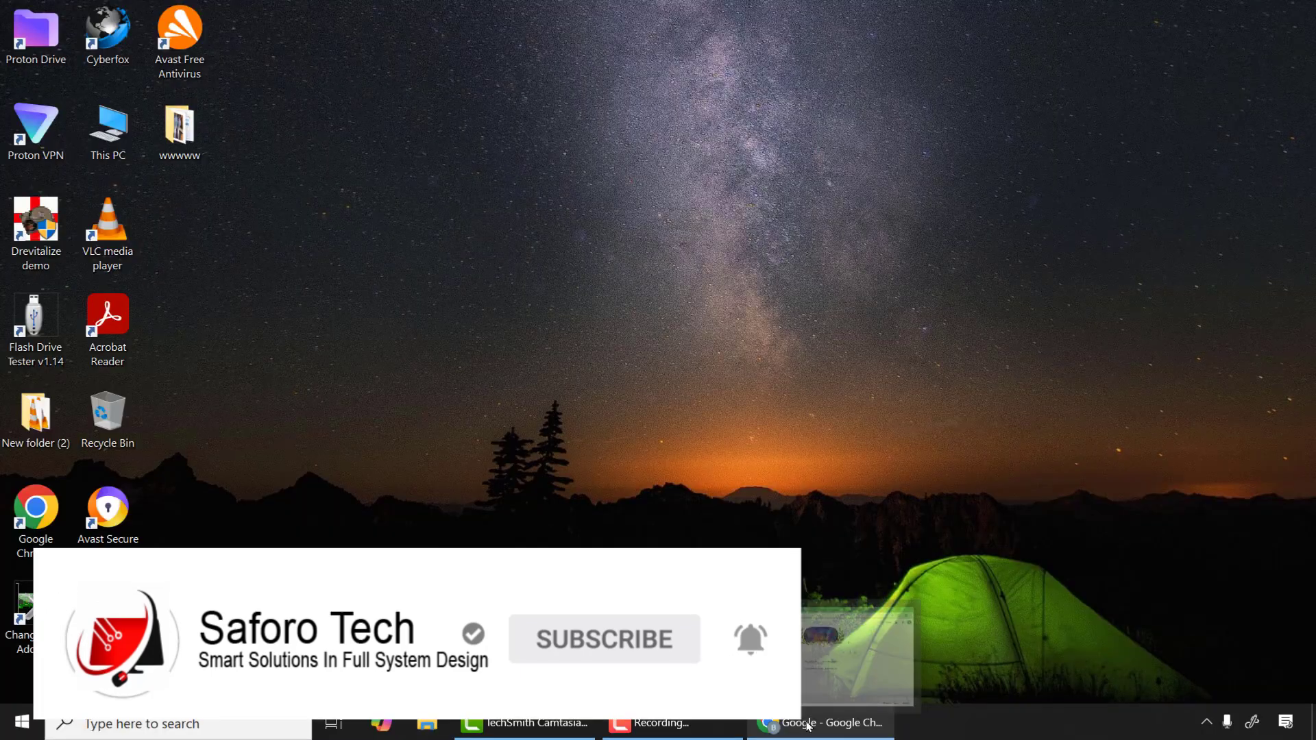
Search Google for "hiren's boot cd" and open the Hiren's BootCD PE website
{"action": "left_click", "coordinate": [804, 724]}
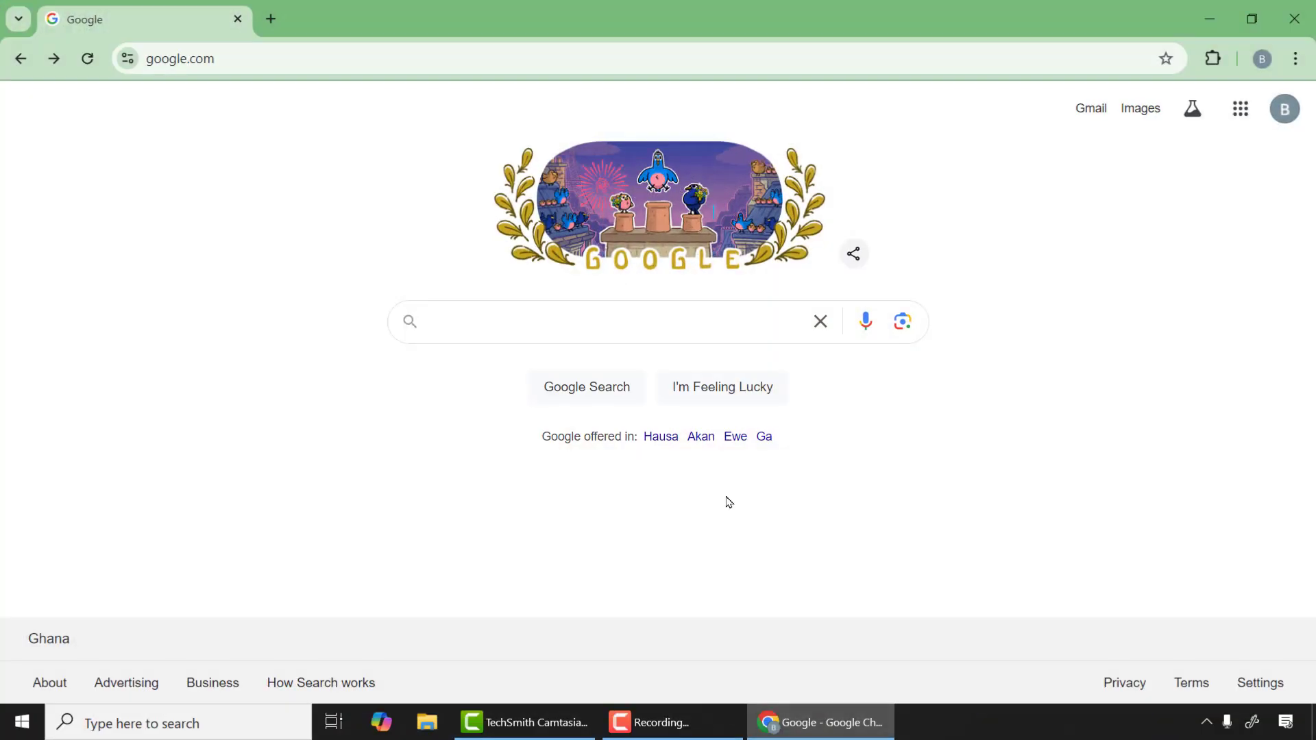
{"action": "left_click", "coordinate": [486, 322]}
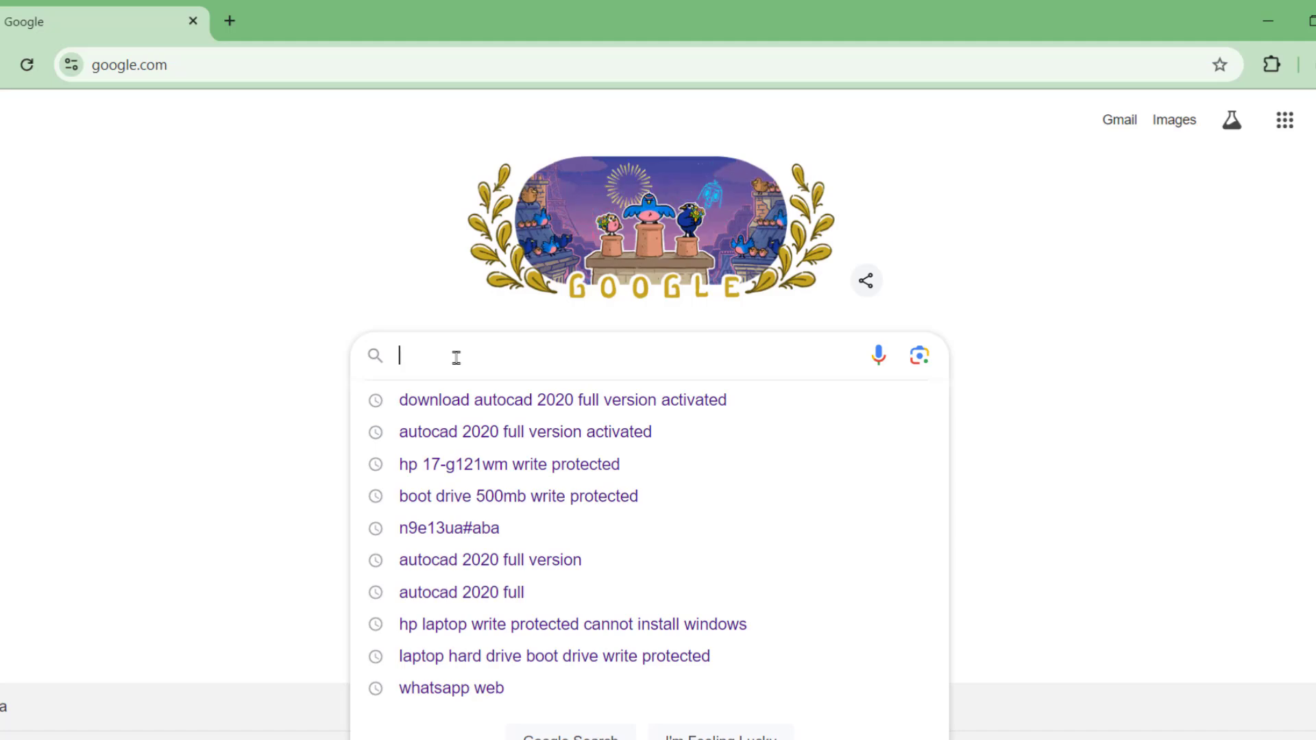
{"action": "type", "text": "hirens"}
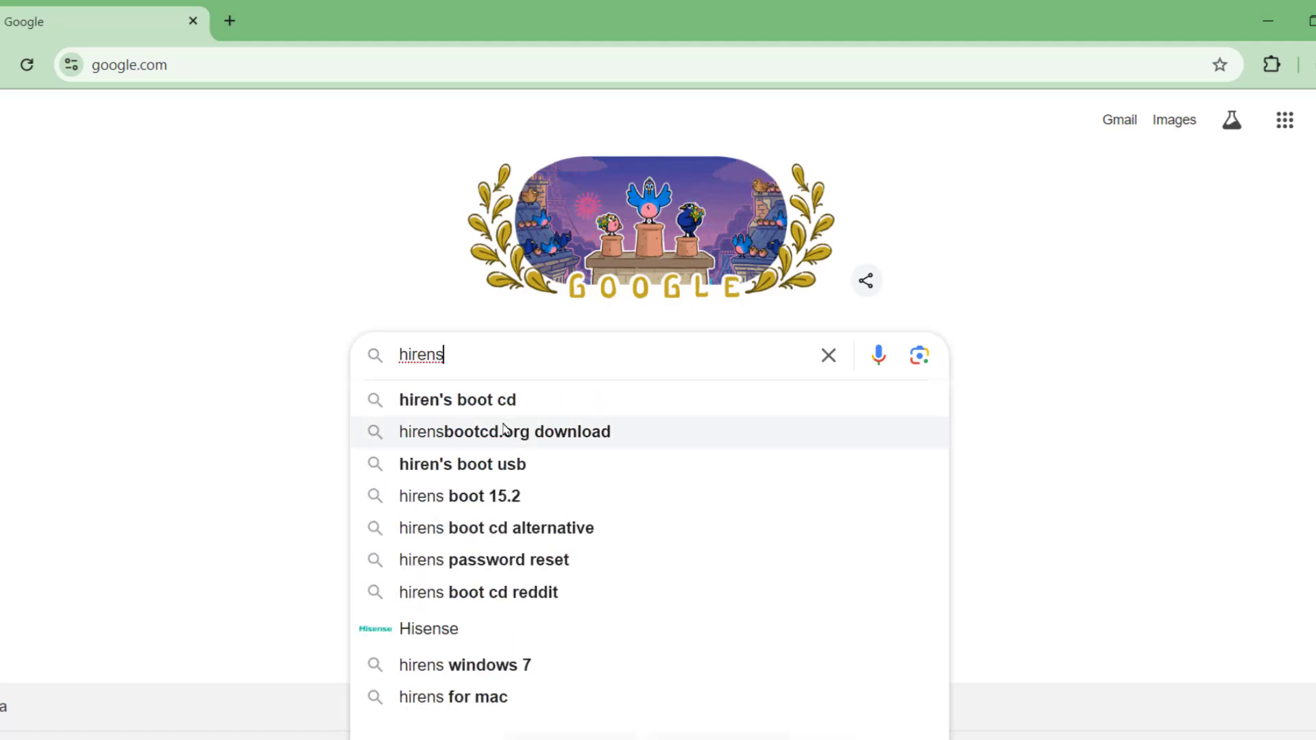
{"action": "left_click", "coordinate": [484, 405]}
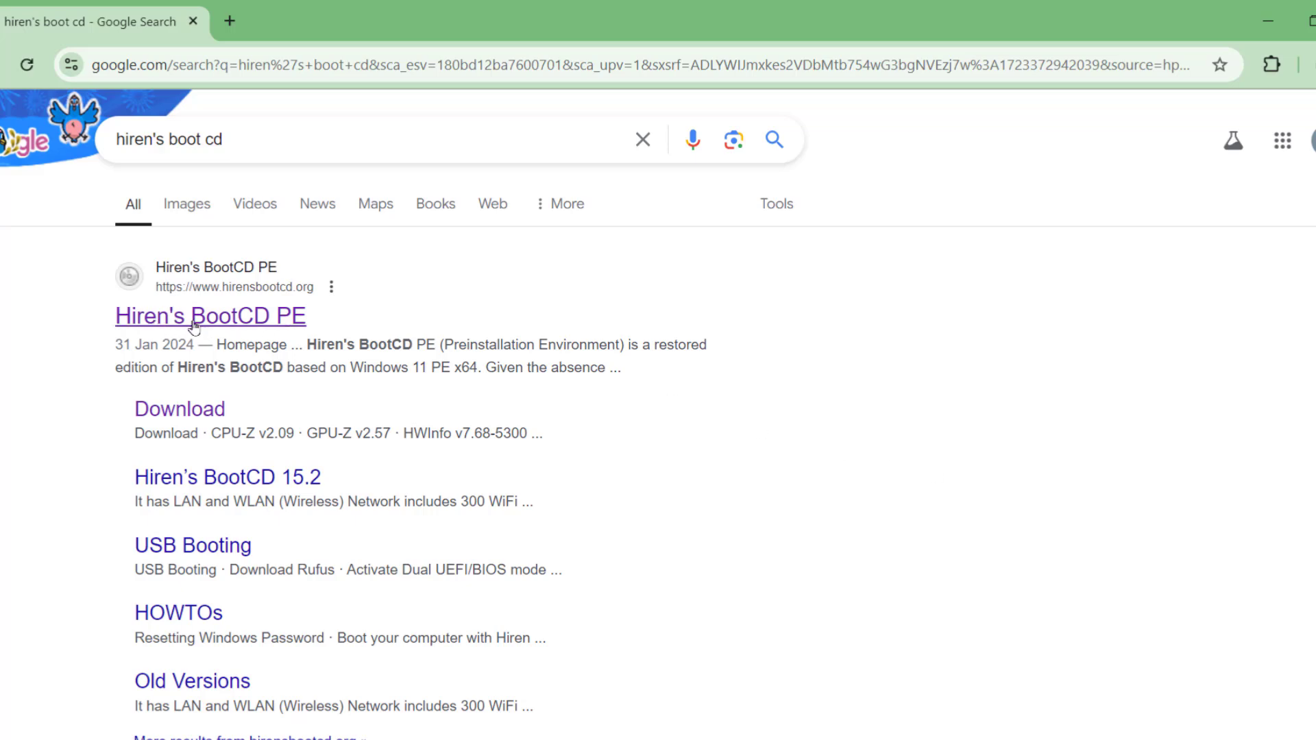
{"action": "left_click", "coordinate": [217, 321]}
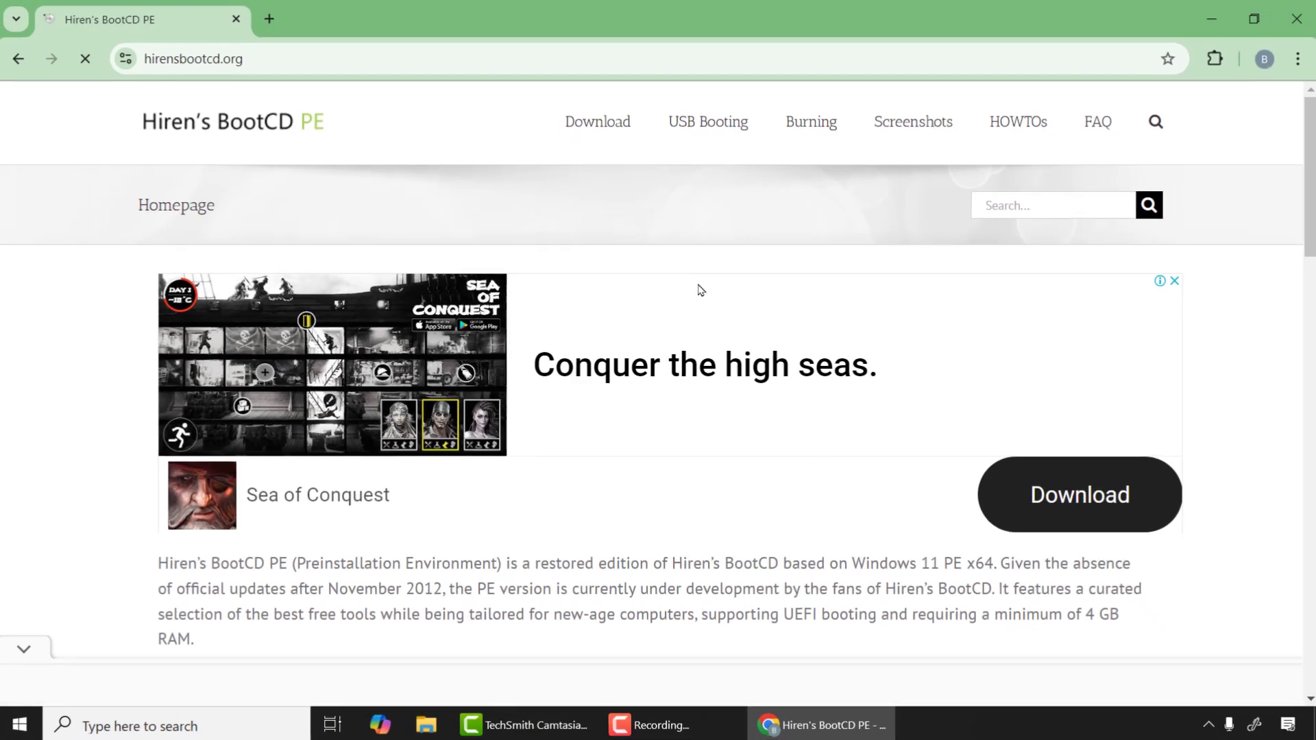
Download HBCD_PE_x64.iso from the site's download page and dismiss the recent download history
{"action": "left_click", "coordinate": [604, 129]}
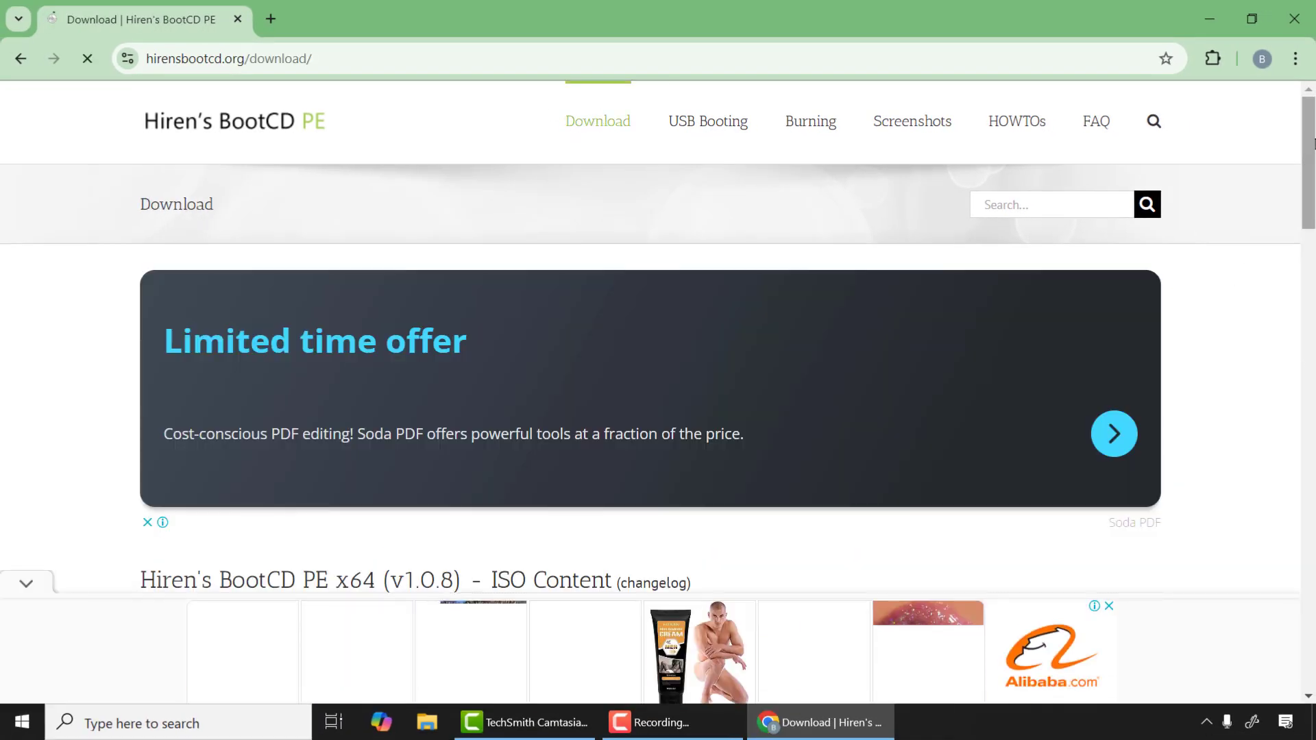
{"action": "scroll", "coordinate": [1234, 278], "scroll_direction": "down", "scroll_amount": 3}
{"action": "left_click_drag", "start_coordinate": [1314, 236], "coordinate": [1267, 569]}
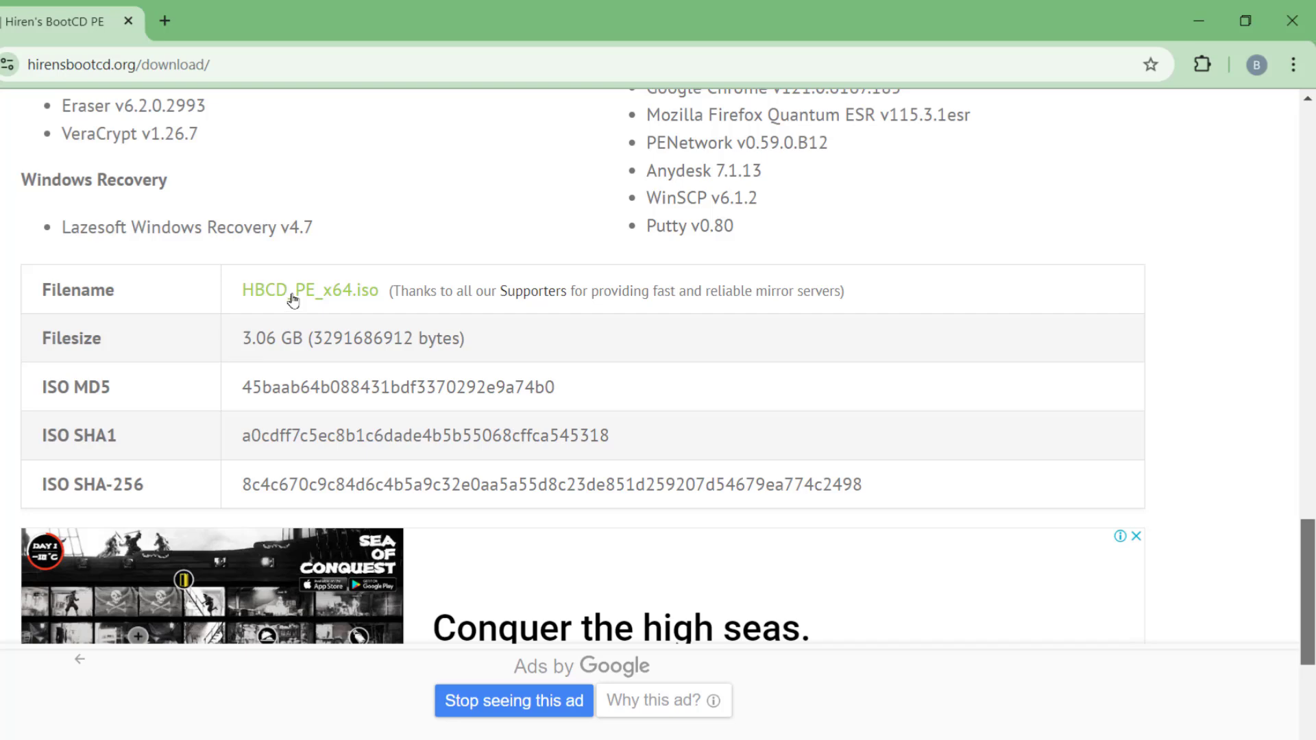
{"action": "left_click", "coordinate": [299, 291]}
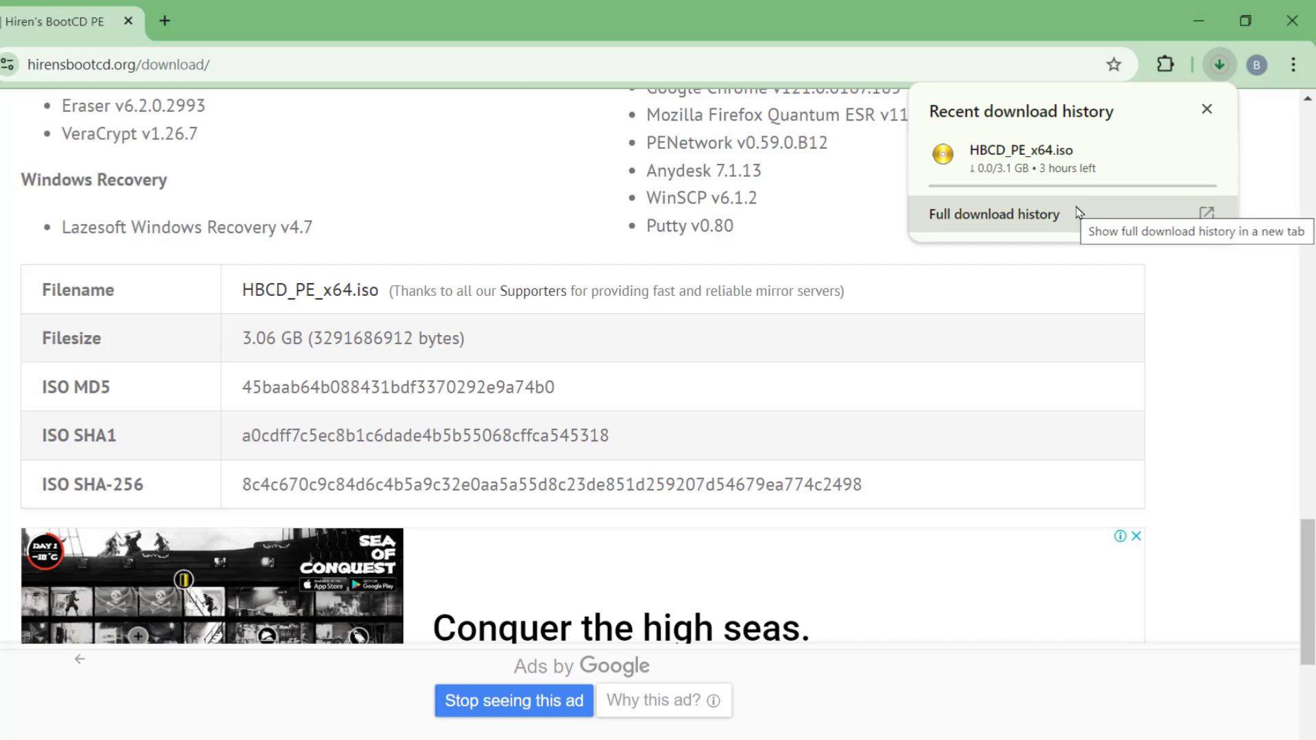
{"action": "left_click", "coordinate": [1208, 111]}
Search for "rufus" in a new browser tab and open the official Rufus website
{"action": "left_click", "coordinate": [165, 21]}
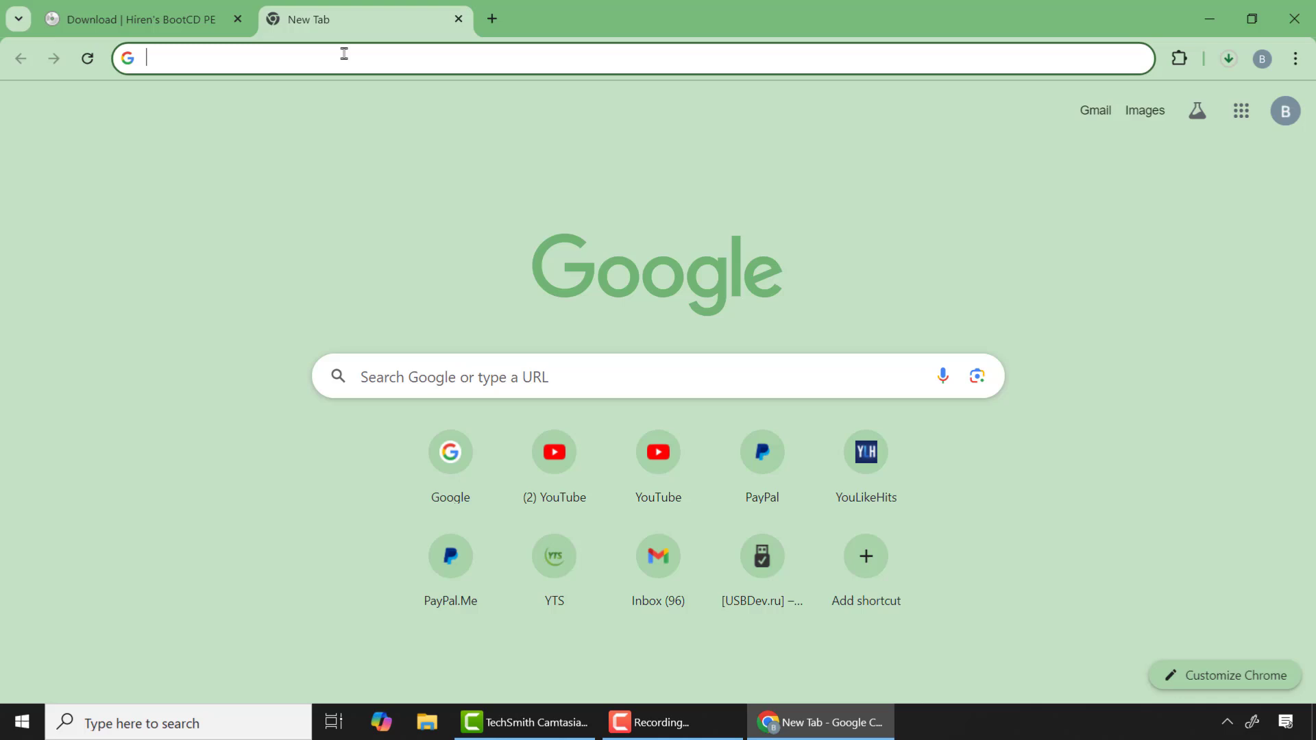
{"action": "left_click", "coordinate": [345, 378]}
{"action": "type", "text": "ru"}
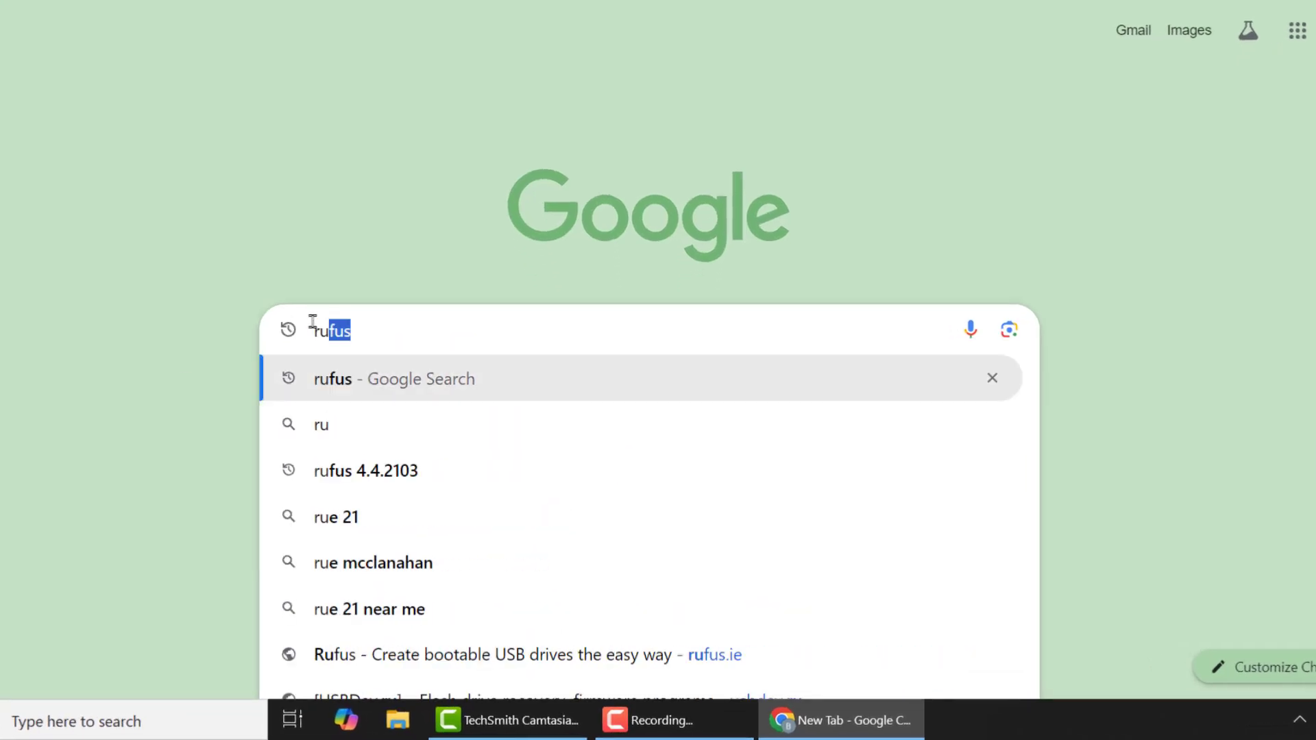
{"action": "type", "text": "fus"}
{"action": "key", "text": "Return"}
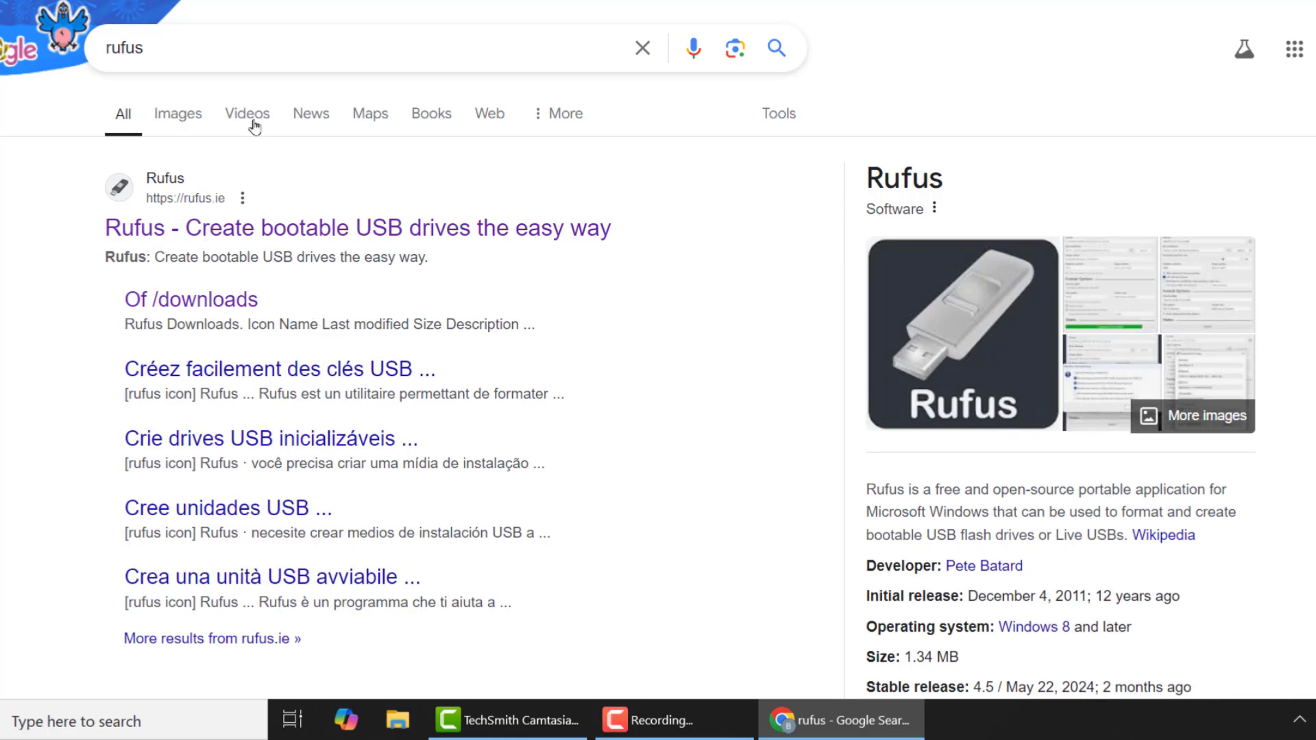
{"action": "left_click", "coordinate": [253, 231]}
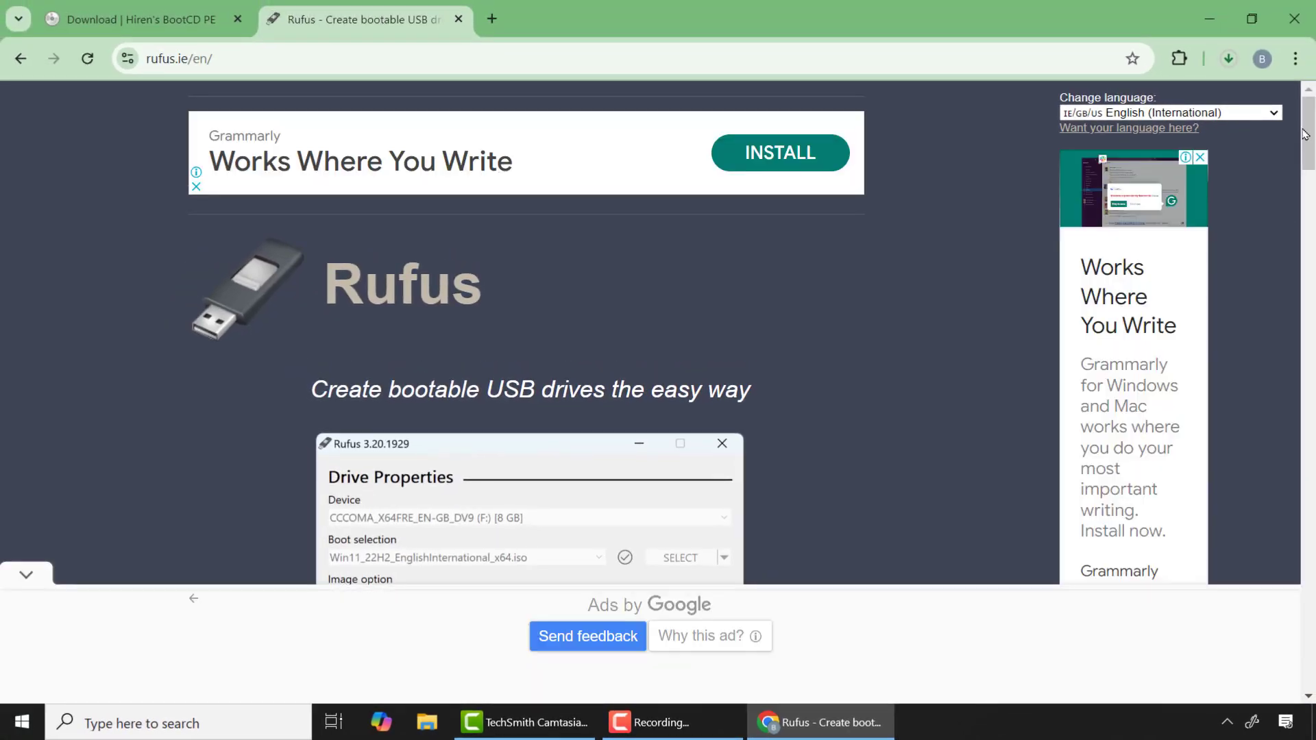
Download the standard Windows x64 release rufus-4.5.exe and close the advertisement
{"action": "left_click_drag", "start_coordinate": [1305, 134], "coordinate": [1300, 275]}
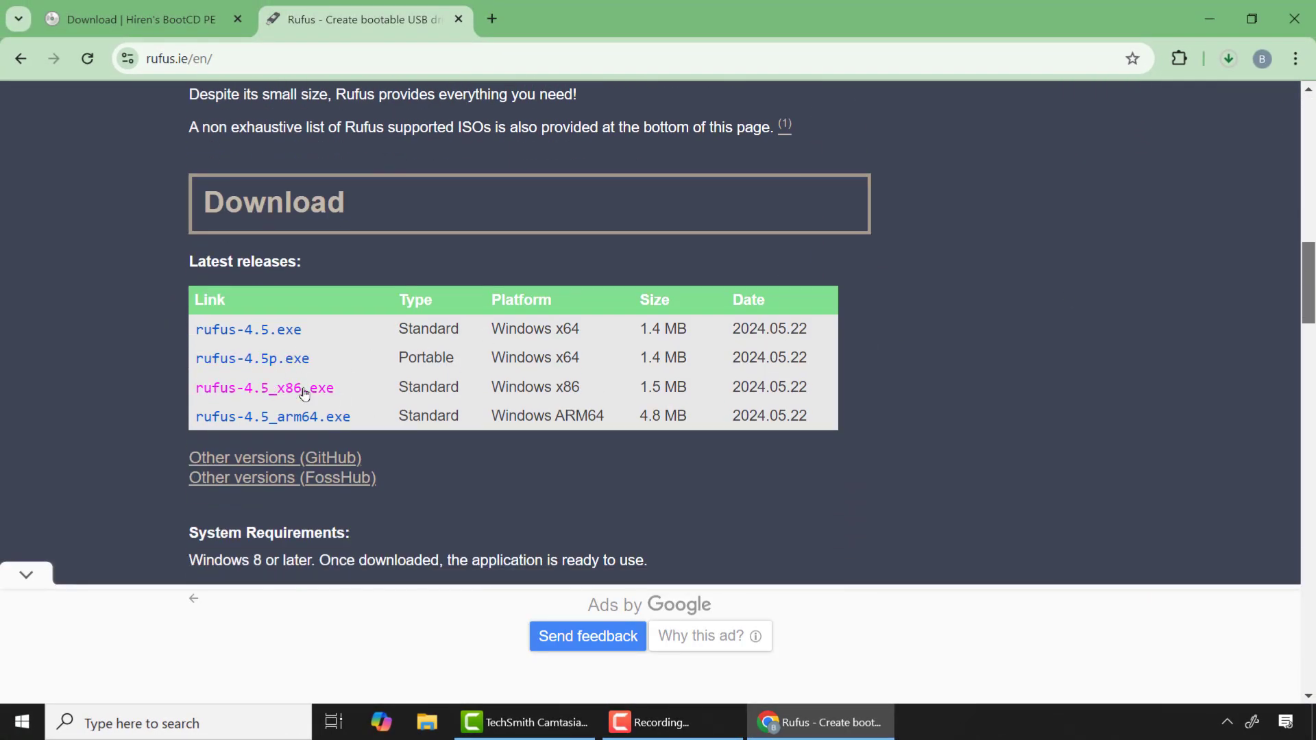
{"action": "left_click", "coordinate": [252, 332]}
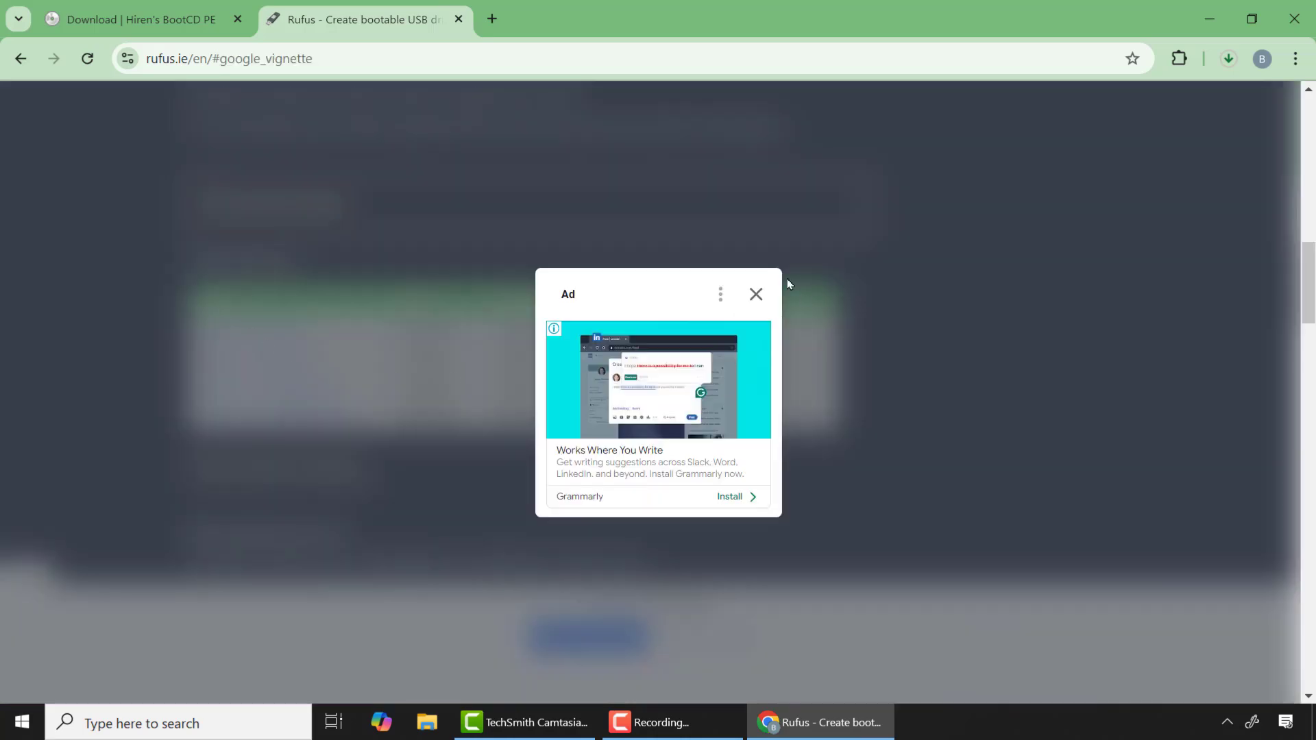
{"action": "left_click", "coordinate": [757, 296]}
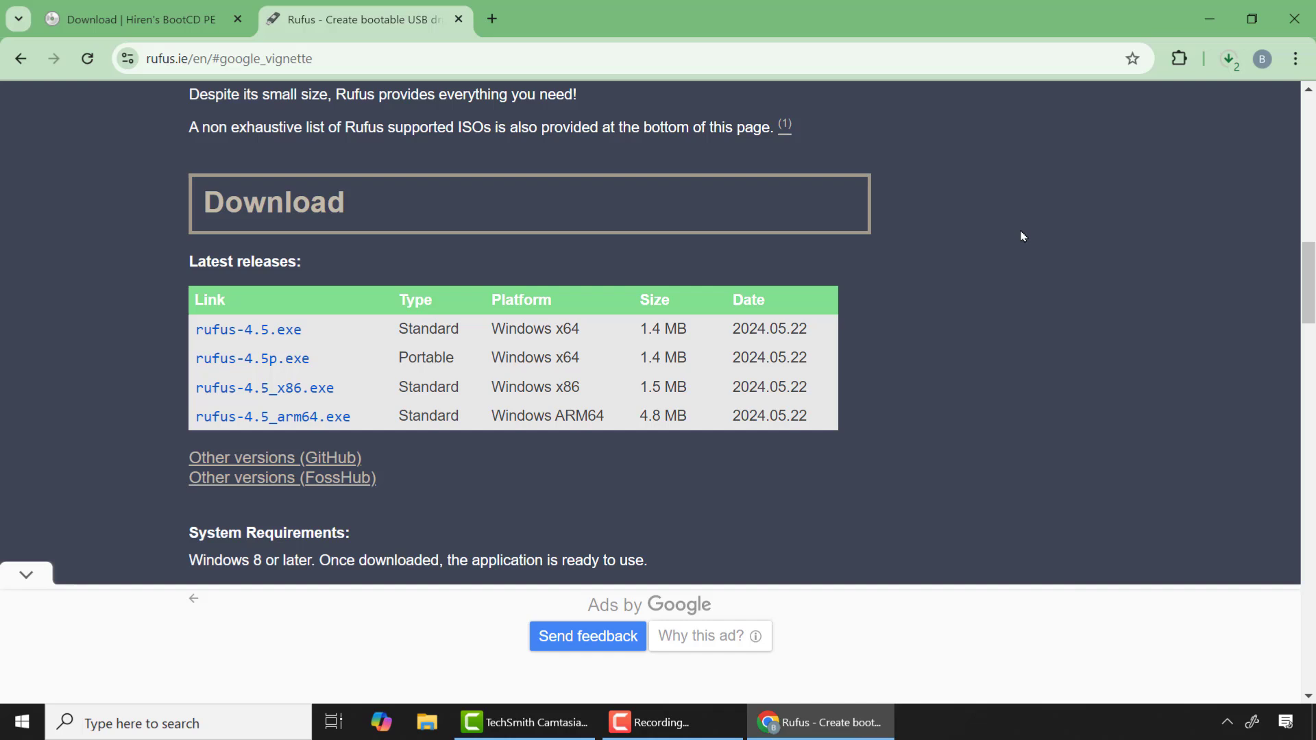
Run the downloaded rufus-4.5.exe with permission to make changes, and minimize the browser to leave Rufus on the desktop
{"action": "left_click", "coordinate": [1229, 61]}
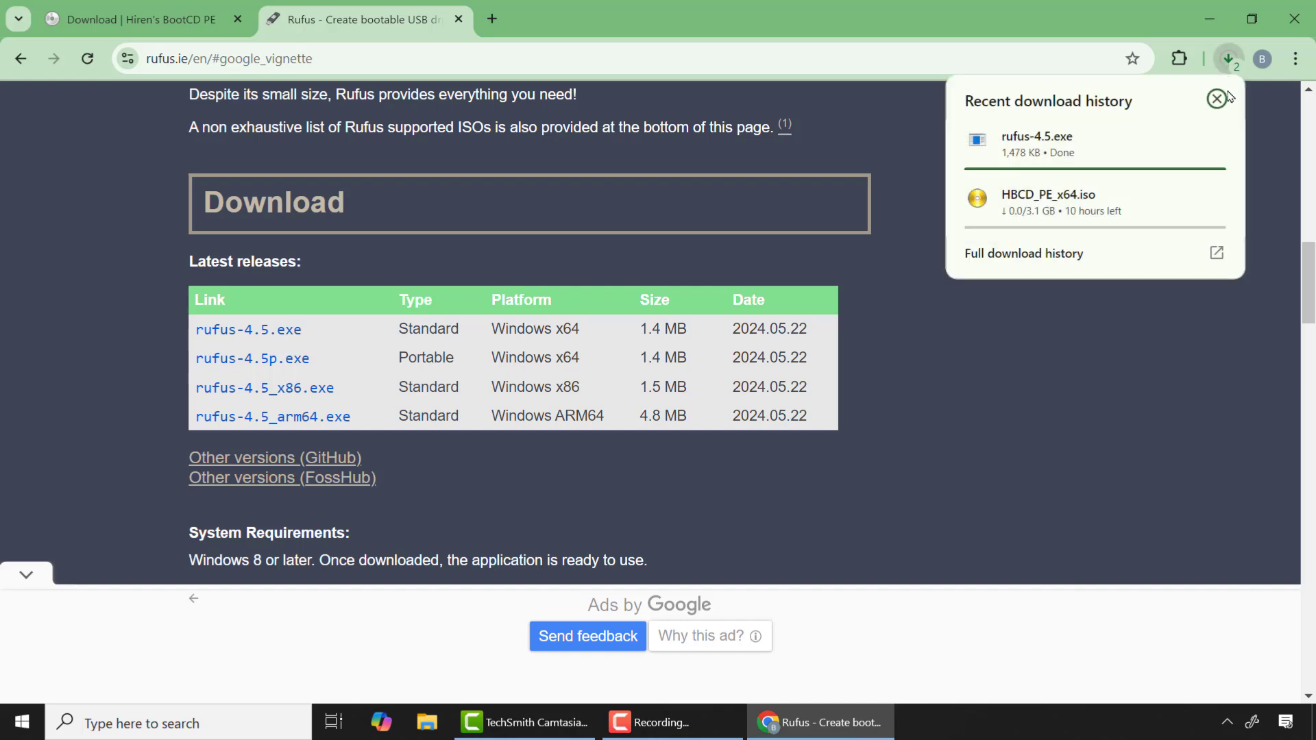
{"action": "left_click", "coordinate": [1062, 150]}
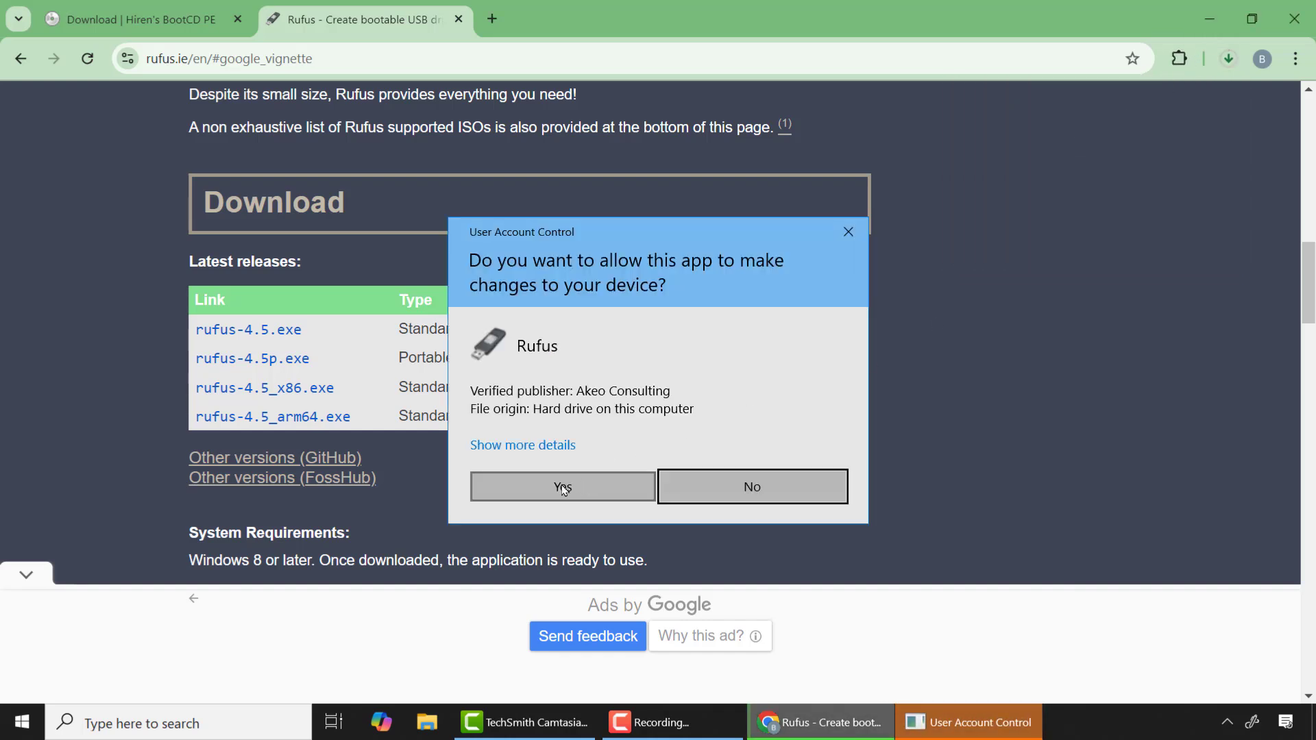
{"action": "left_click", "coordinate": [574, 485]}
{"action": "left_click", "coordinate": [1210, 19]}
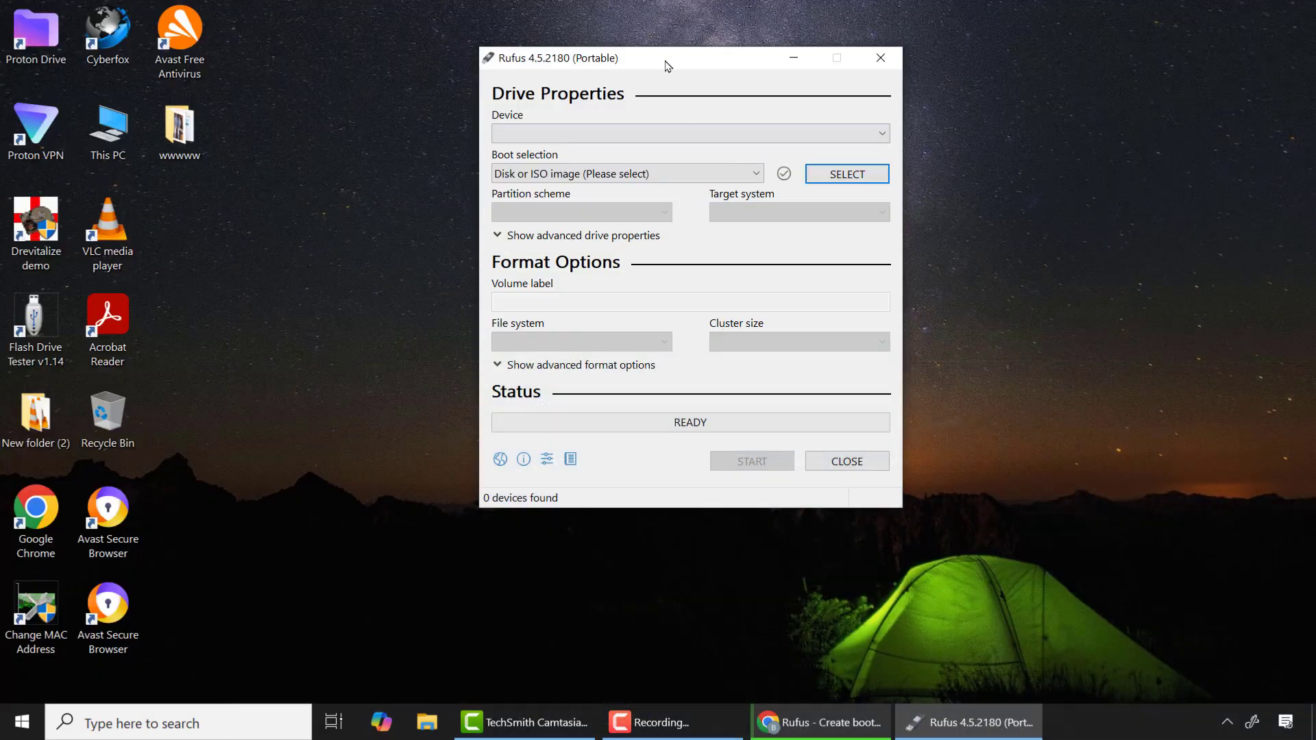
{"action": "left_click_drag", "start_coordinate": [665, 61], "coordinate": [676, 114]}
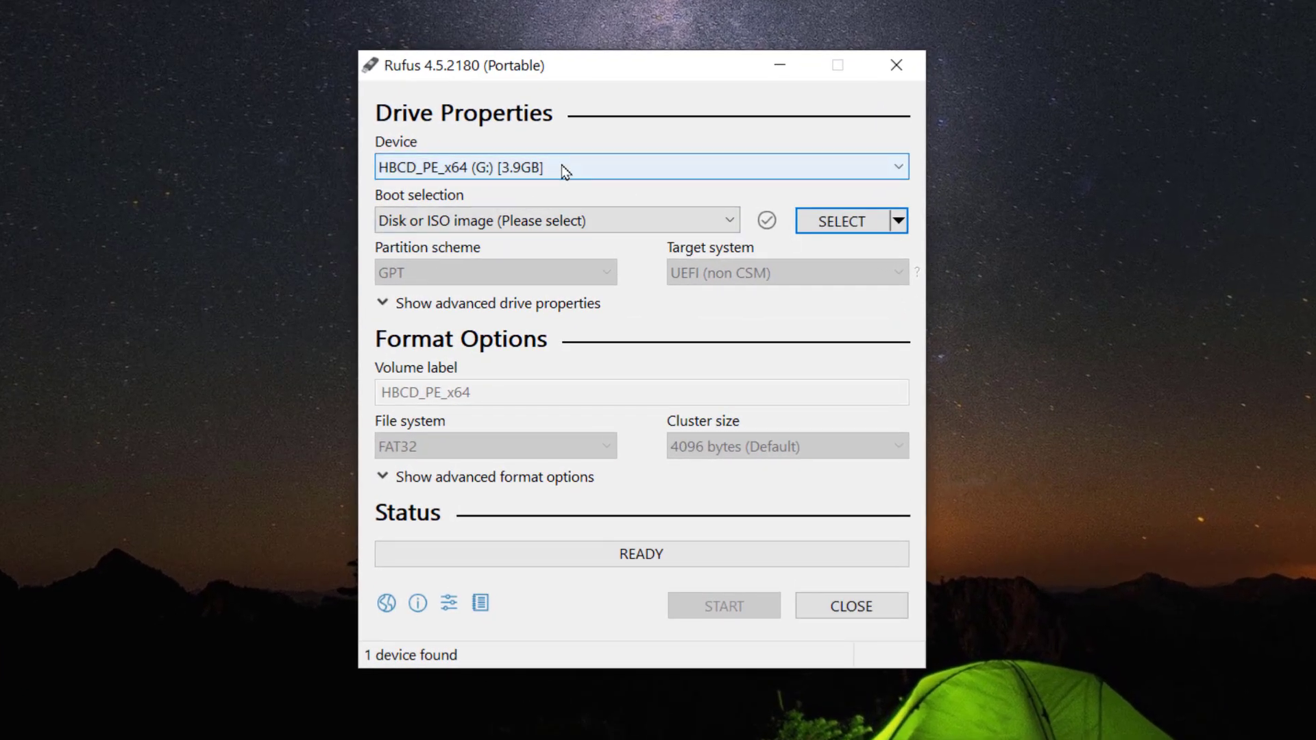
Choose the HBCD_PE_x64 (G:) USB drive as the device and load HBCD_PE_x64.iso from the WARES folder as the boot image
{"action": "left_click", "coordinate": [643, 187]}
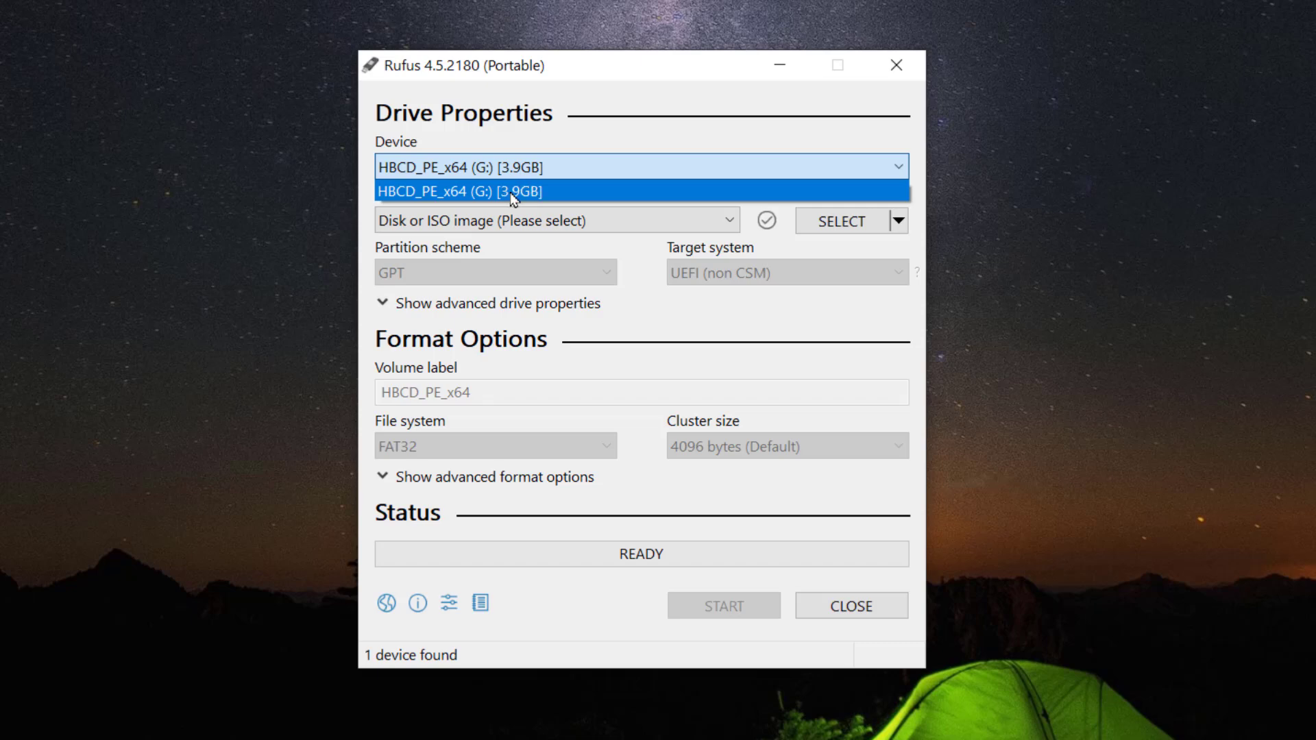
{"action": "left_click", "coordinate": [514, 199]}
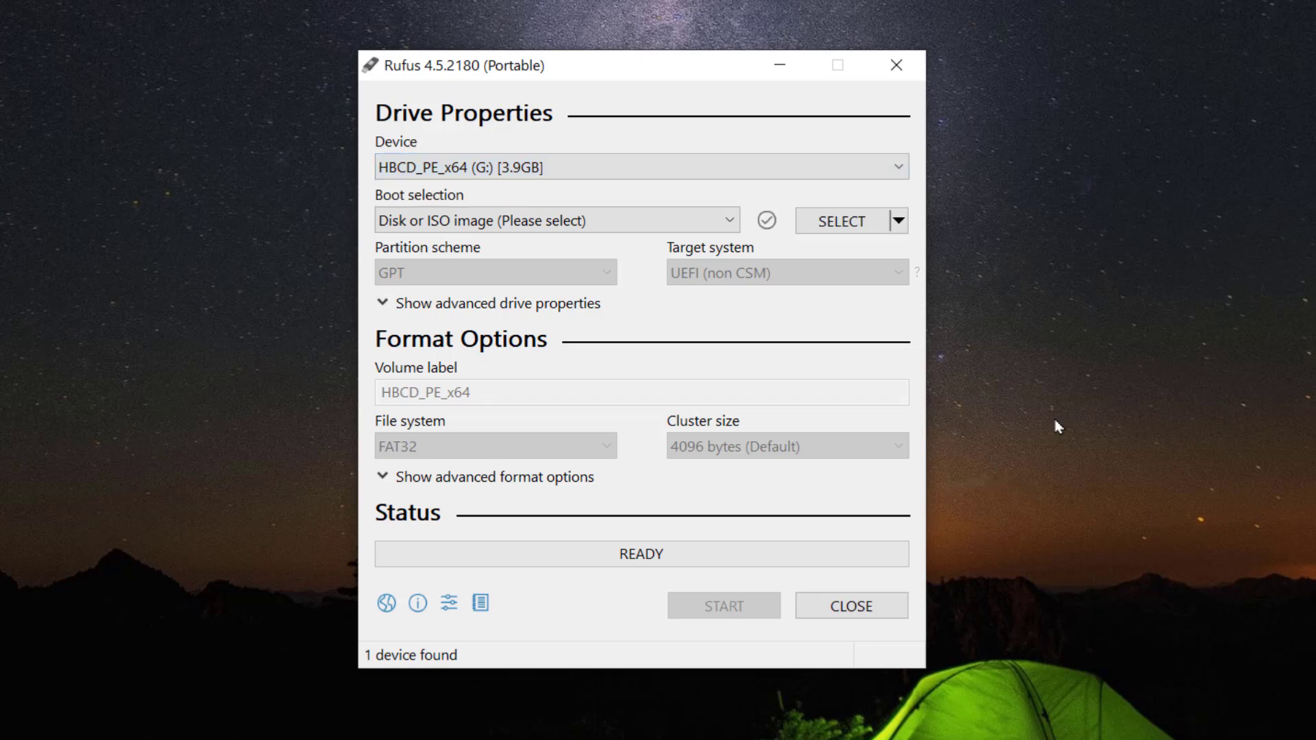
{"action": "left_click", "coordinate": [828, 223]}
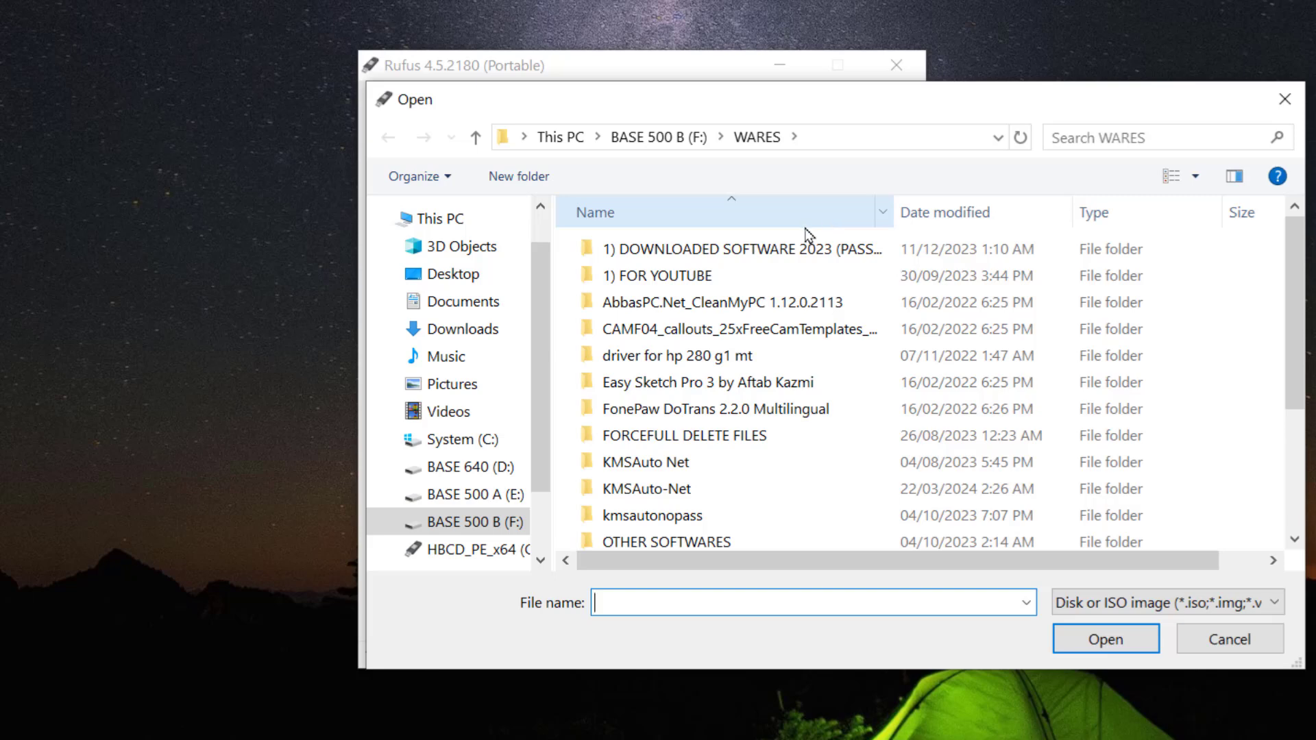
{"action": "scroll", "coordinate": [835, 303], "scroll_direction": "down", "scroll_amount": 2}
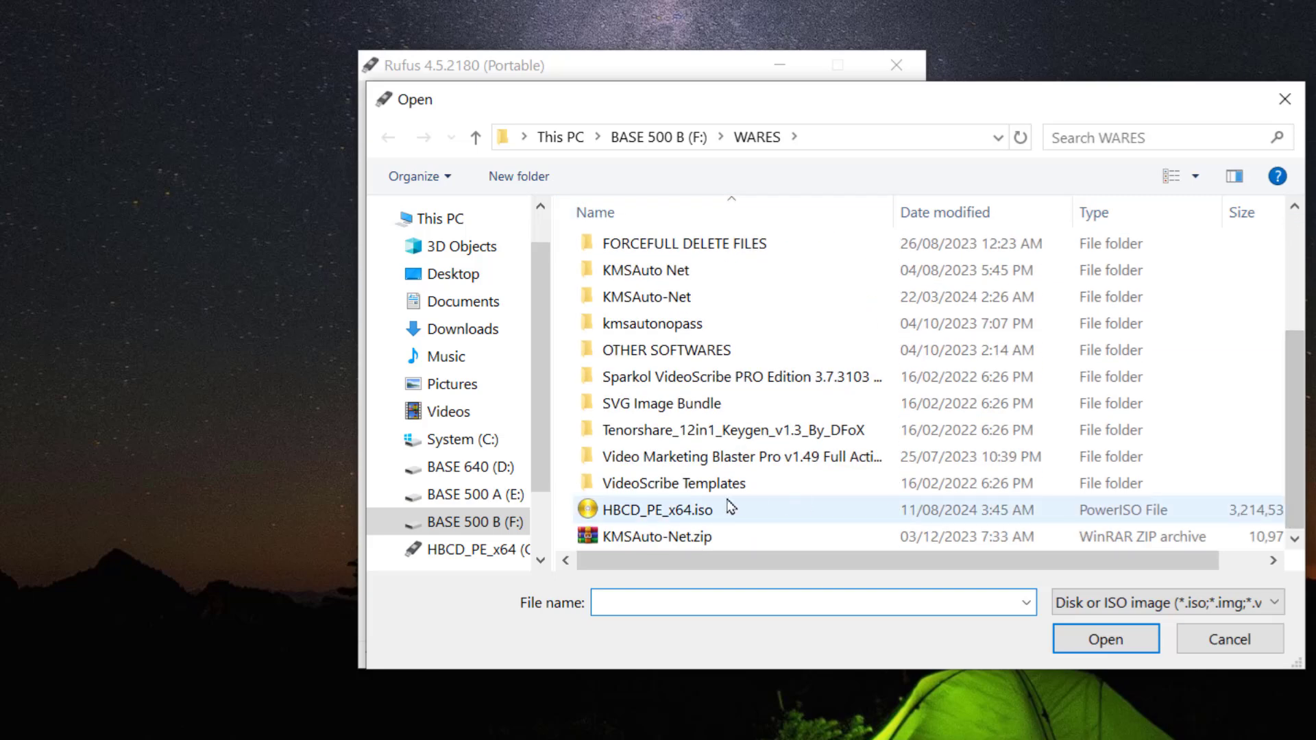
{"action": "double_click", "coordinate": [653, 510]}
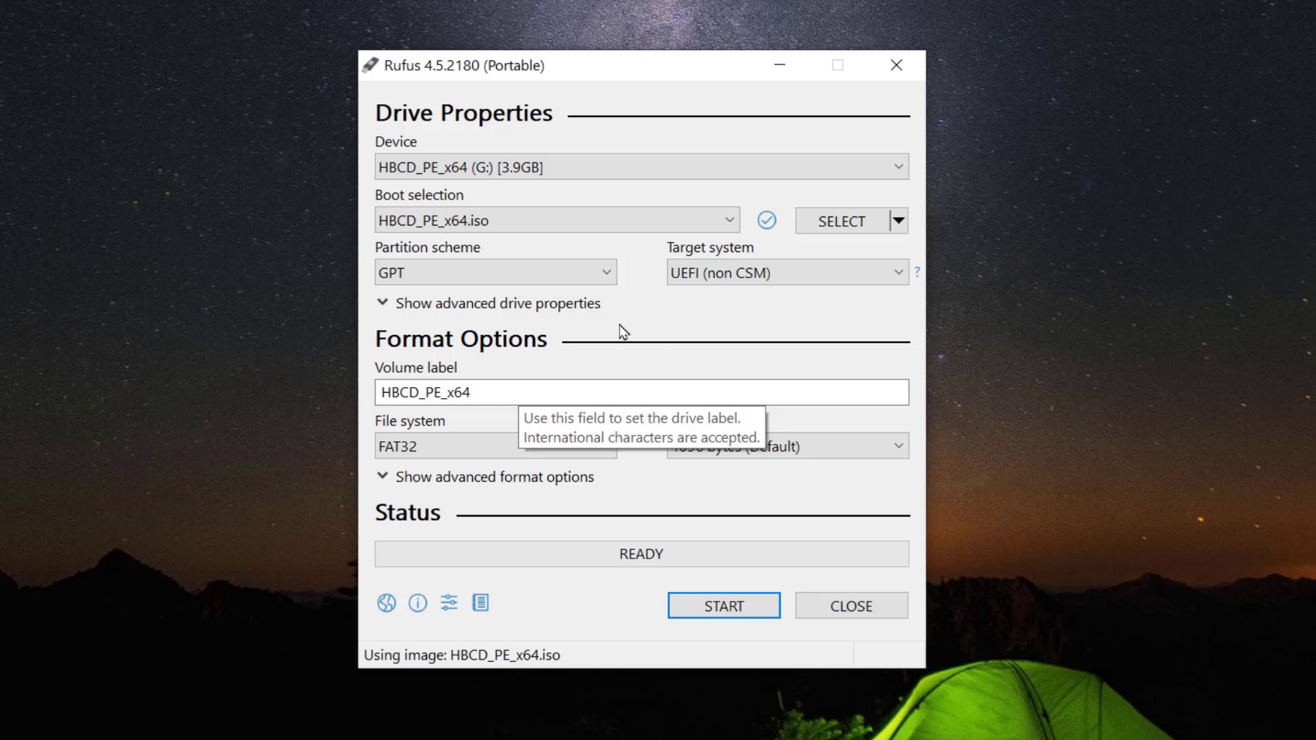
Start writing the ISO to the USB drive and accept the erasure of all its data
{"action": "left_click", "coordinate": [705, 600]}
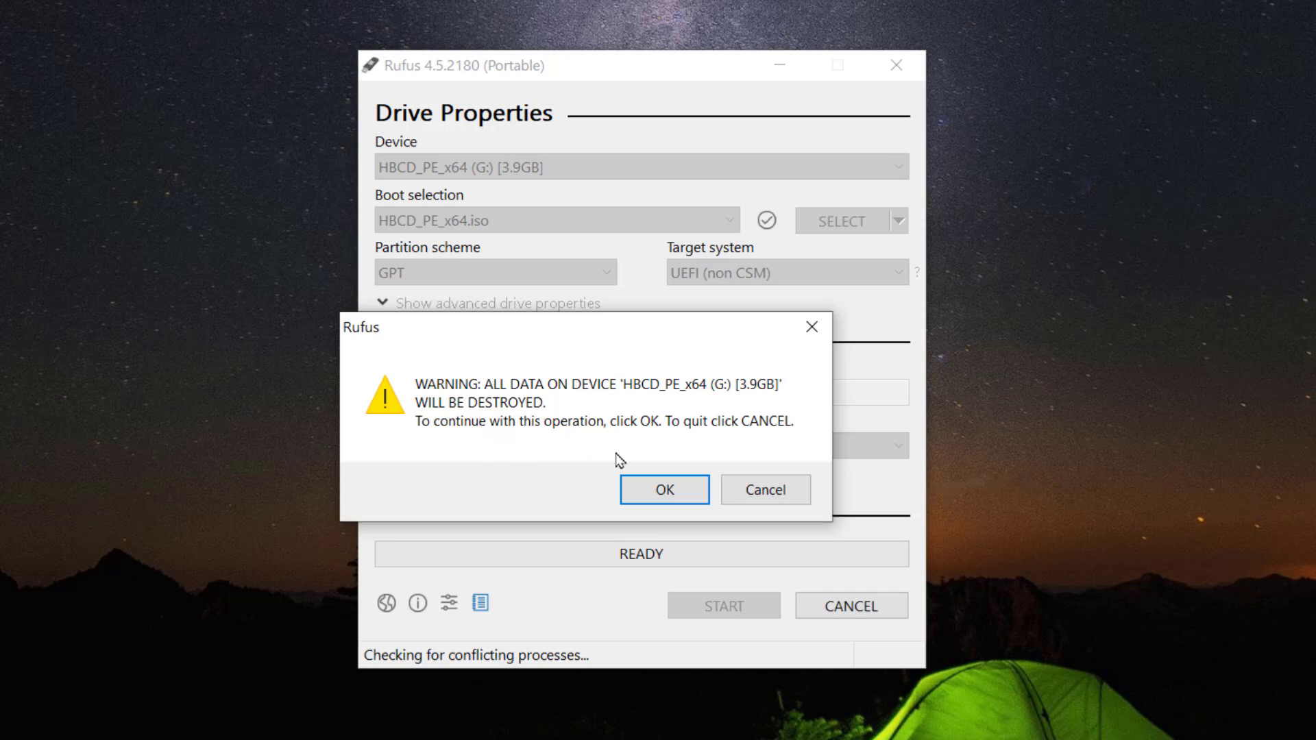
{"action": "left_click", "coordinate": [656, 491]}
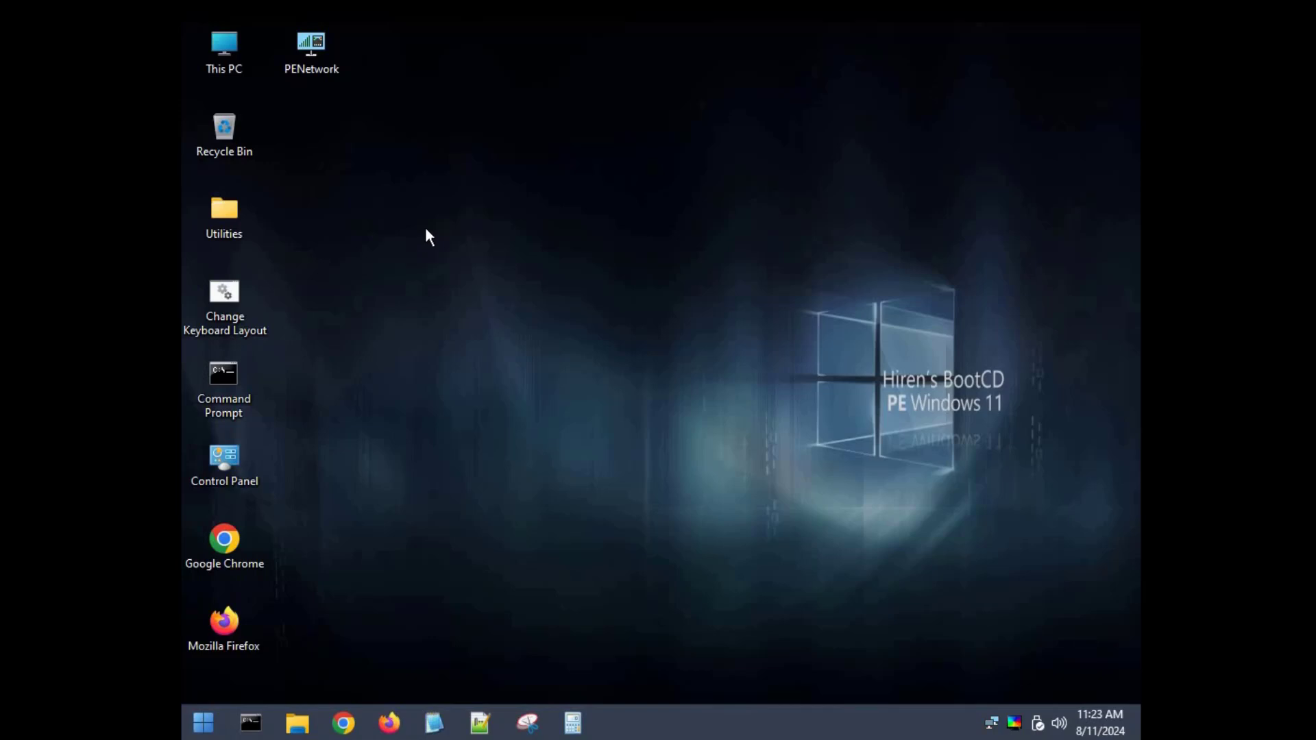
In the Hiren's BootCD PE environment, open Local Disk (C:) from This PC and look through its folders
{"action": "double_click", "coordinate": [222, 56]}
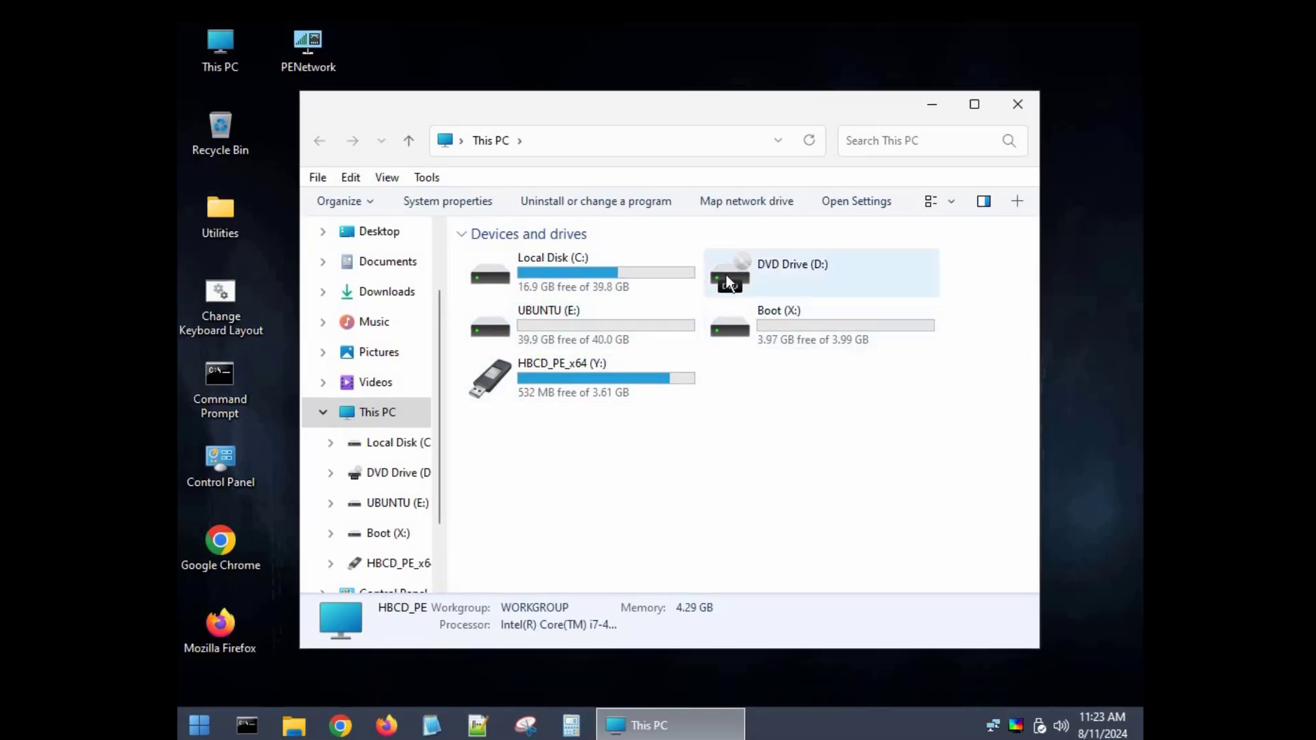
{"action": "left_click", "coordinate": [627, 281]}
{"action": "double_click", "coordinate": [628, 281]}
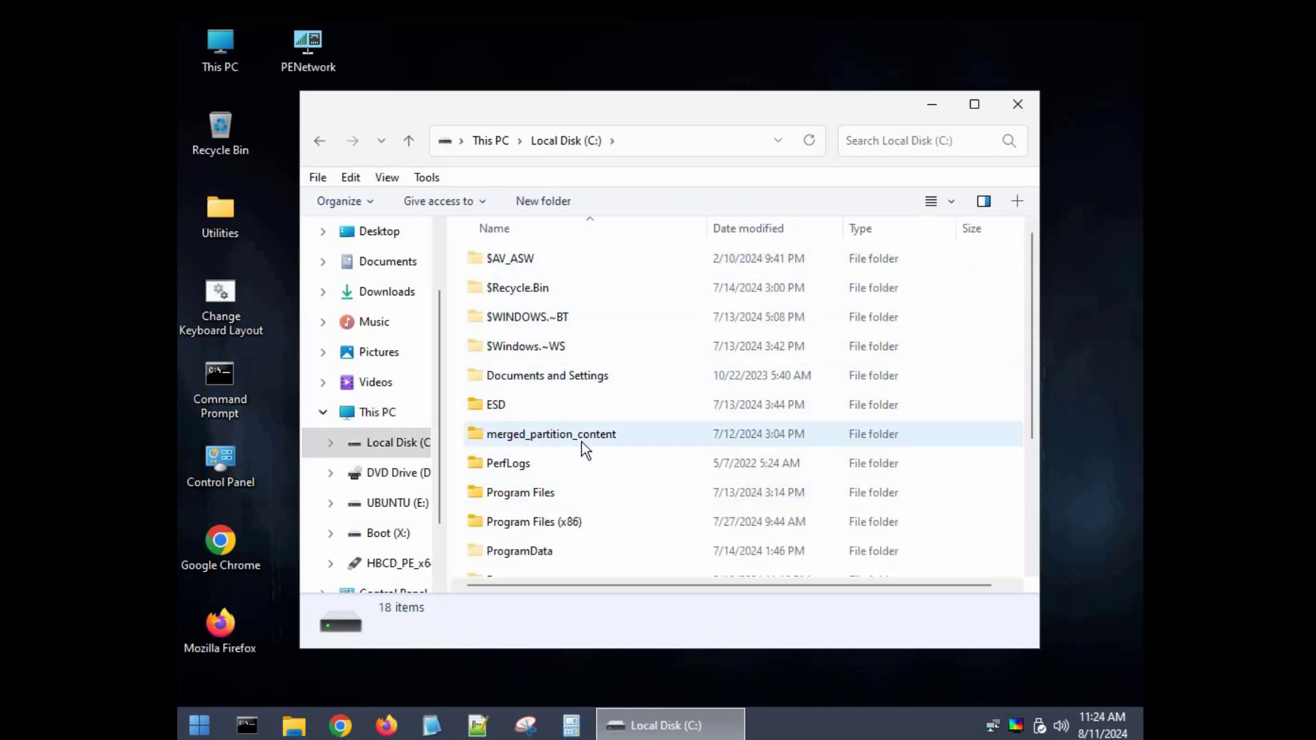
{"action": "left_click", "coordinate": [1019, 295]}
{"action": "left_click", "coordinate": [1027, 311], "text": "shift"}
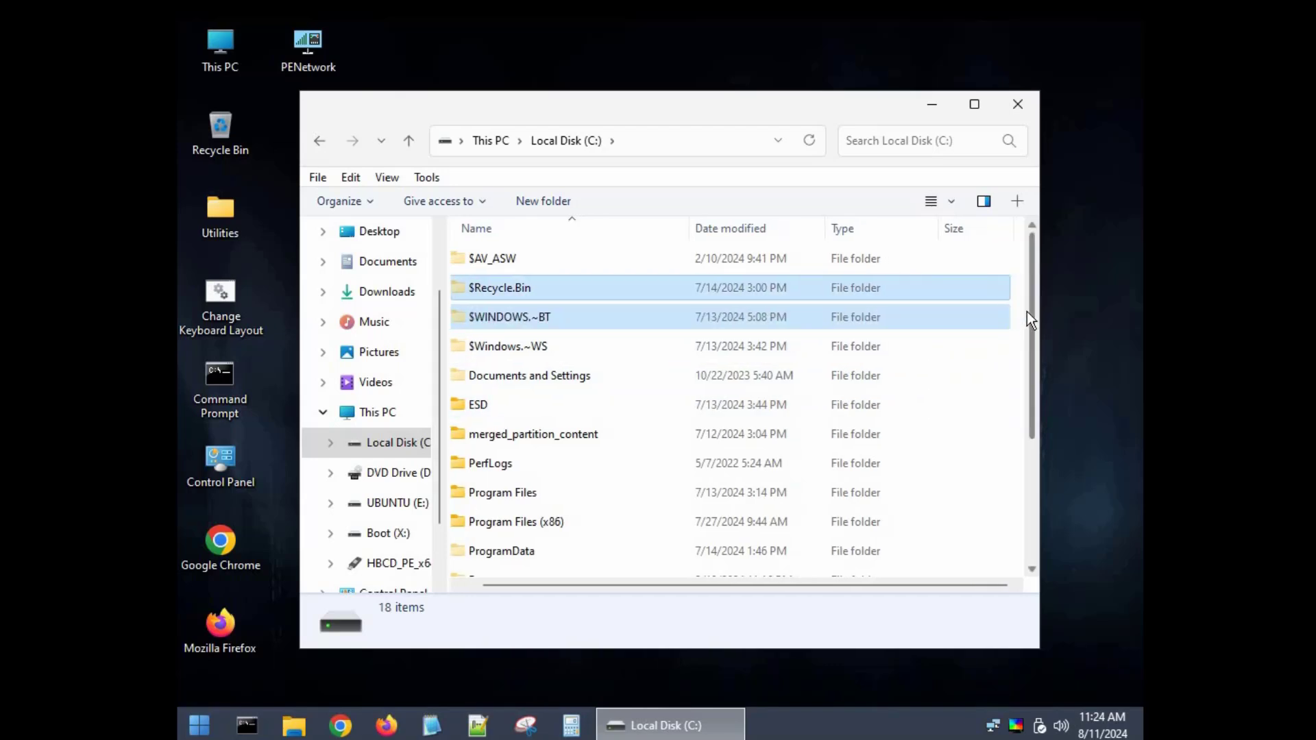
{"action": "scroll", "coordinate": [865, 499], "scroll_direction": "down", "scroll_amount": 3}
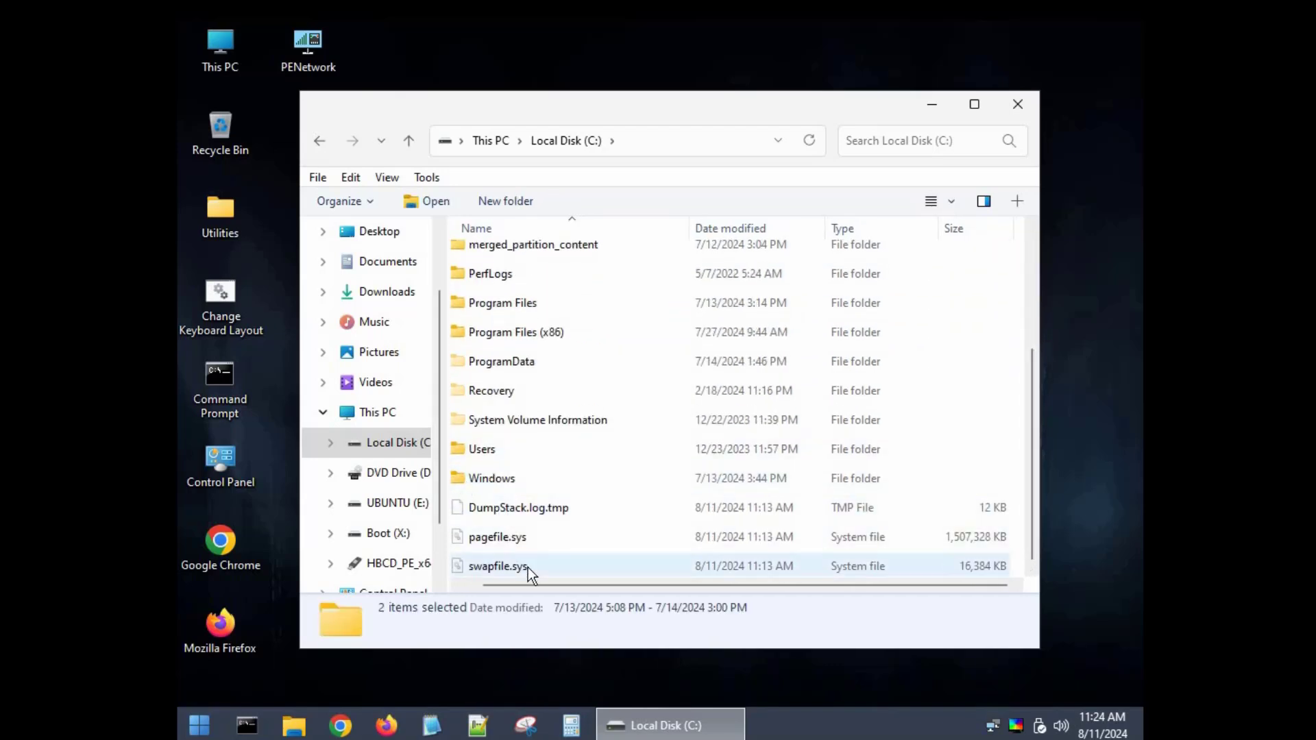
{"action": "left_click_drag", "start_coordinate": [529, 586], "coordinate": [517, 585]}
Browse to the USER profile under Users, view its Desktop folder, and return to the profile to pick Downloads
{"action": "double_click", "coordinate": [499, 447]}
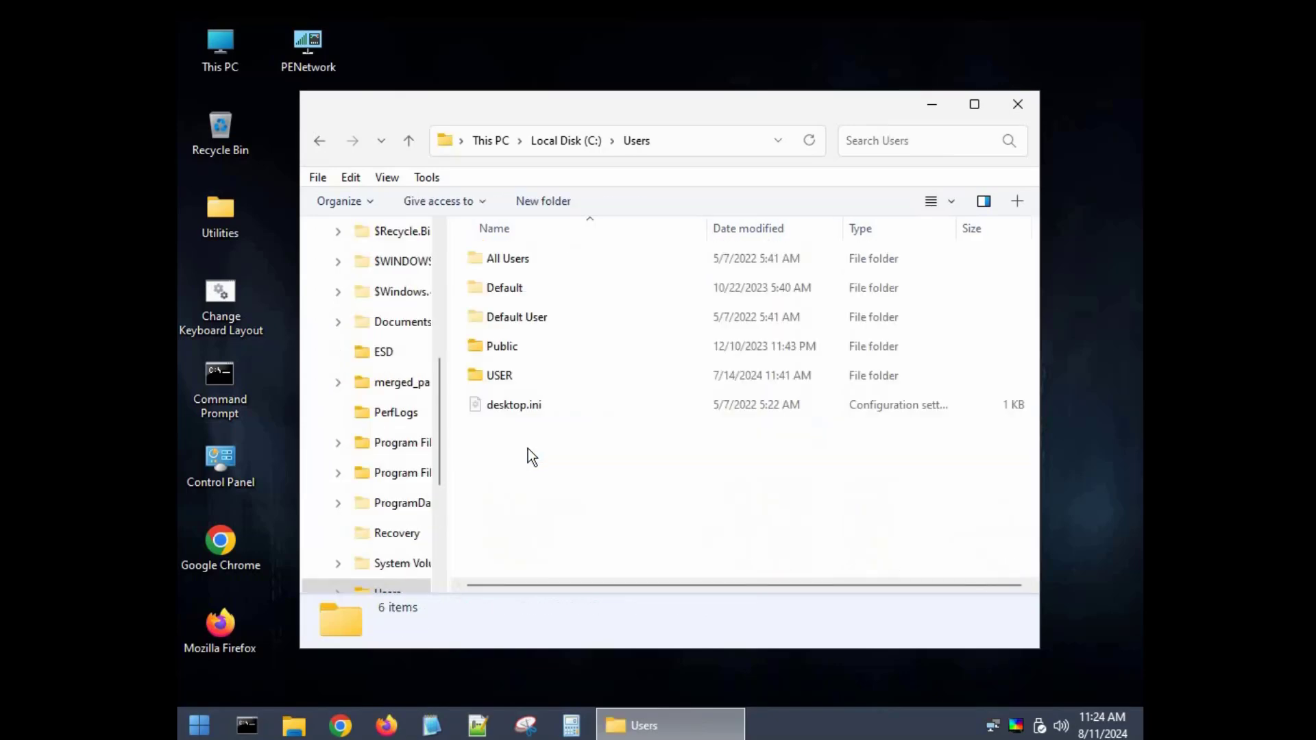
{"action": "double_click", "coordinate": [491, 375]}
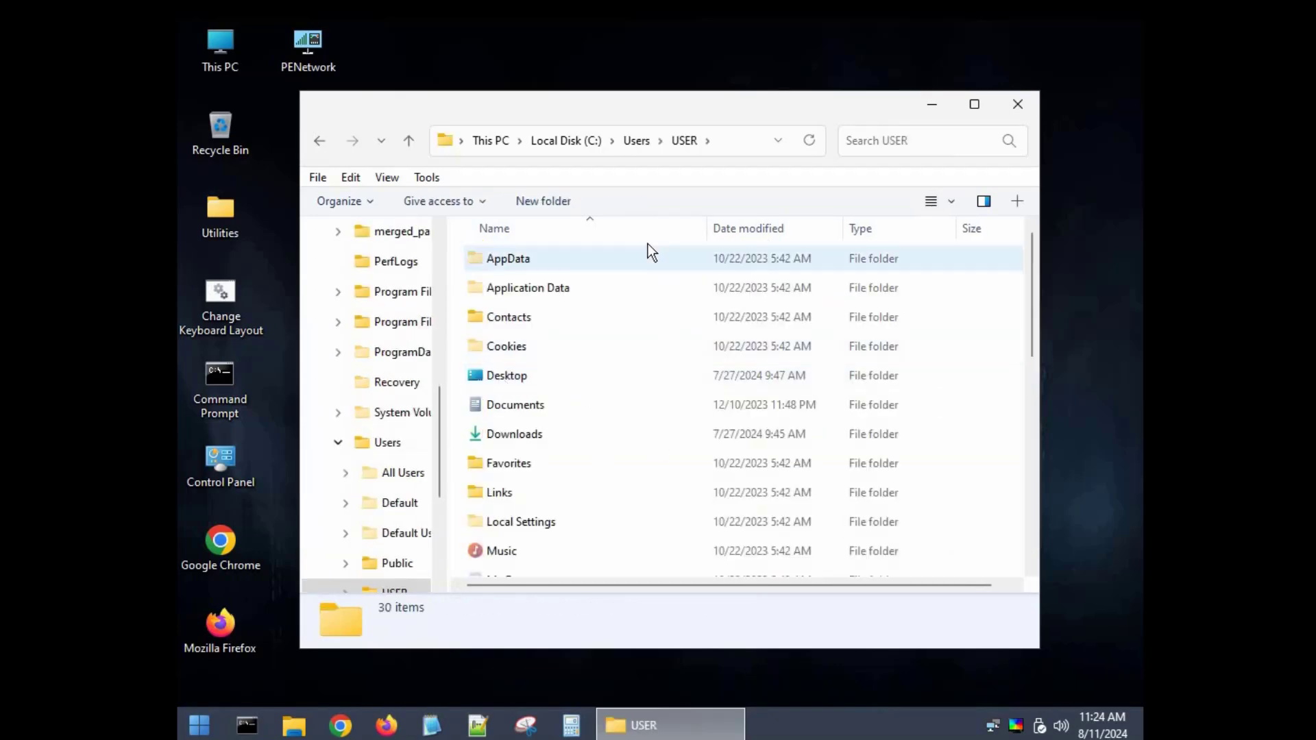
{"action": "left_click", "coordinate": [516, 382]}
{"action": "double_click", "coordinate": [513, 379]}
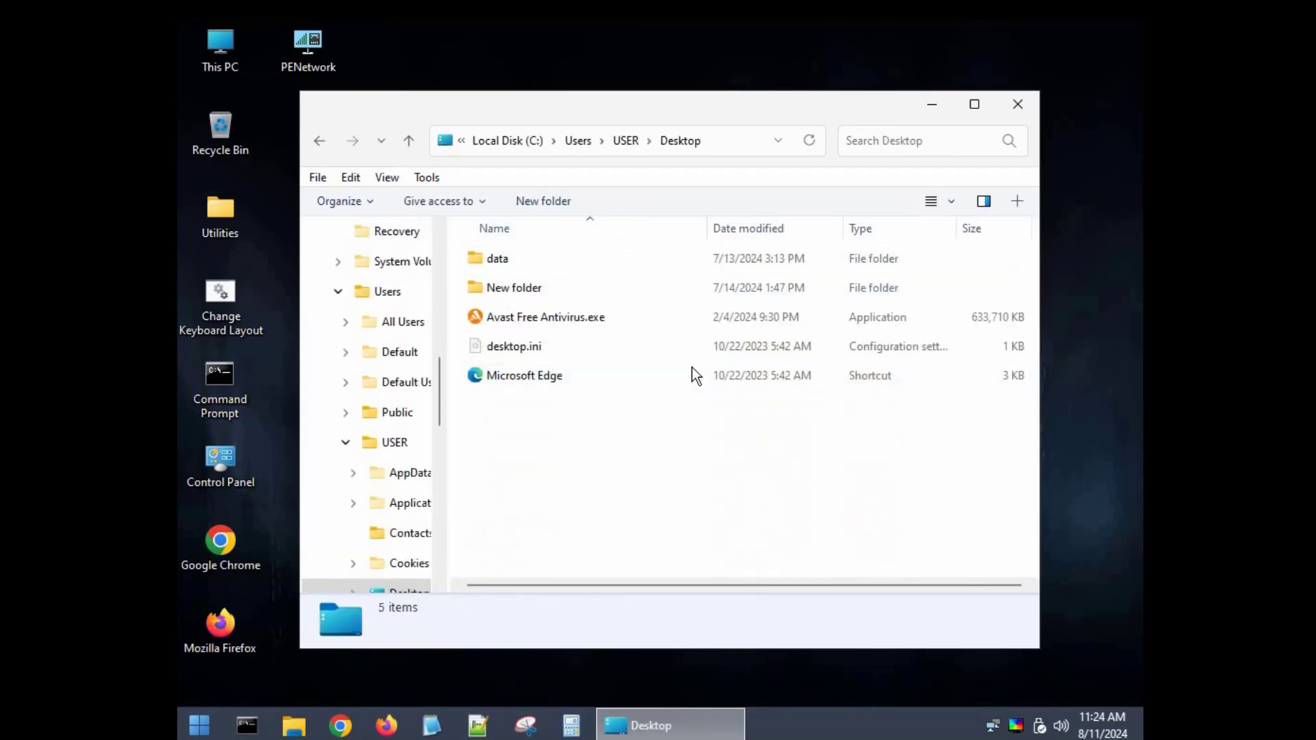
{"action": "left_click", "coordinate": [312, 141]}
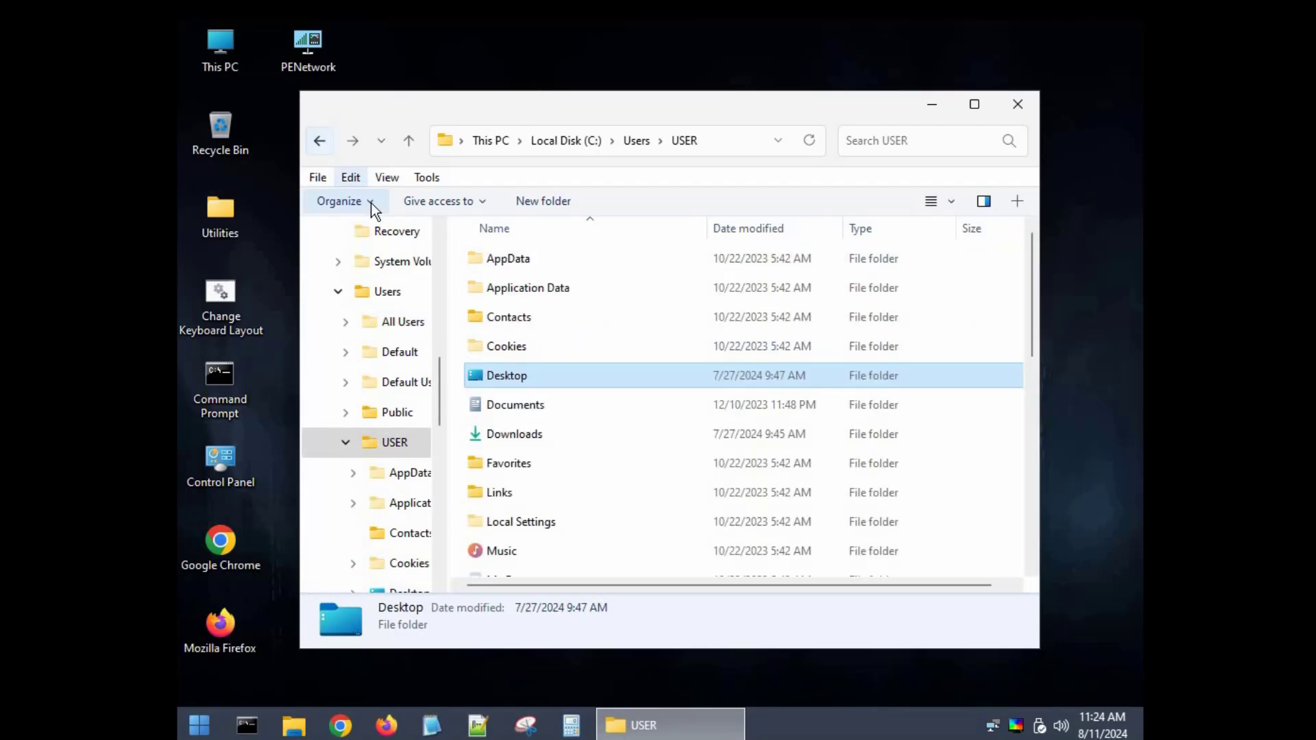
{"action": "left_click", "coordinate": [522, 442]}
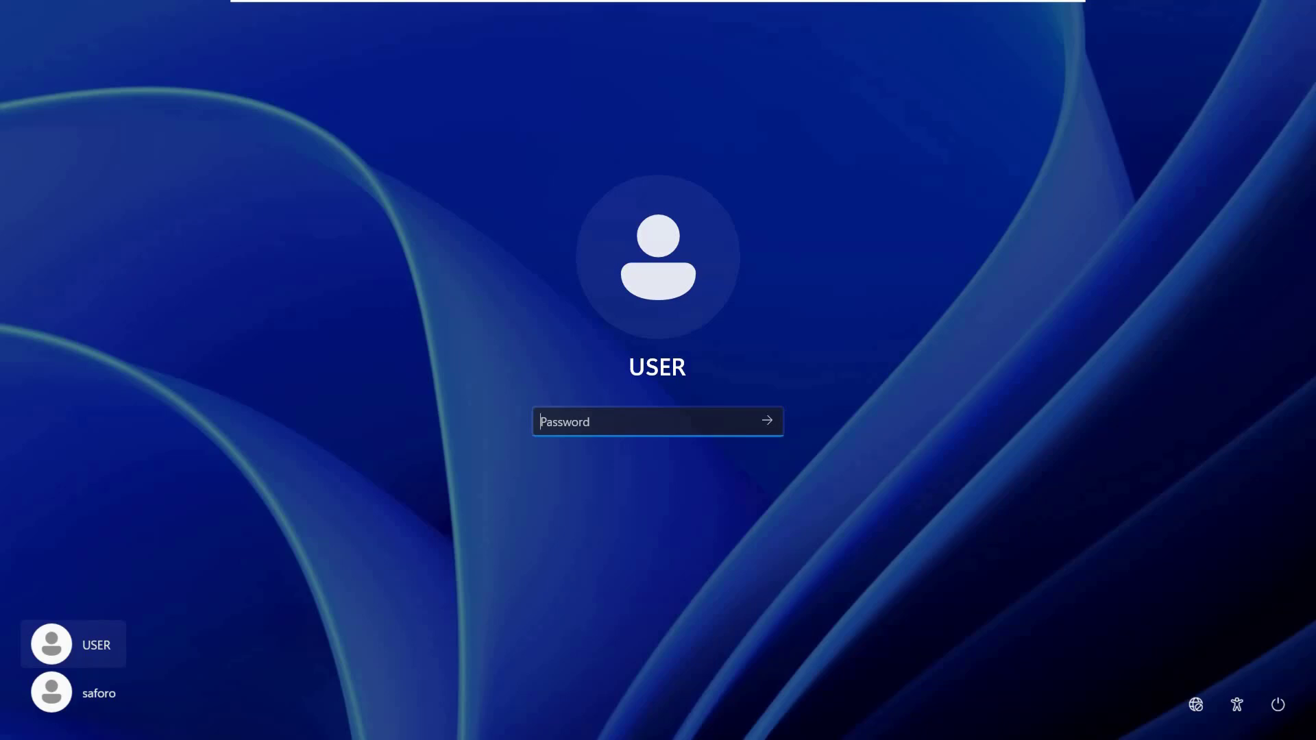
Submit the account password for USER on the Windows sign-in screen
{"action": "type", "text": "*****"}
{"action": "key", "text": "Return"}
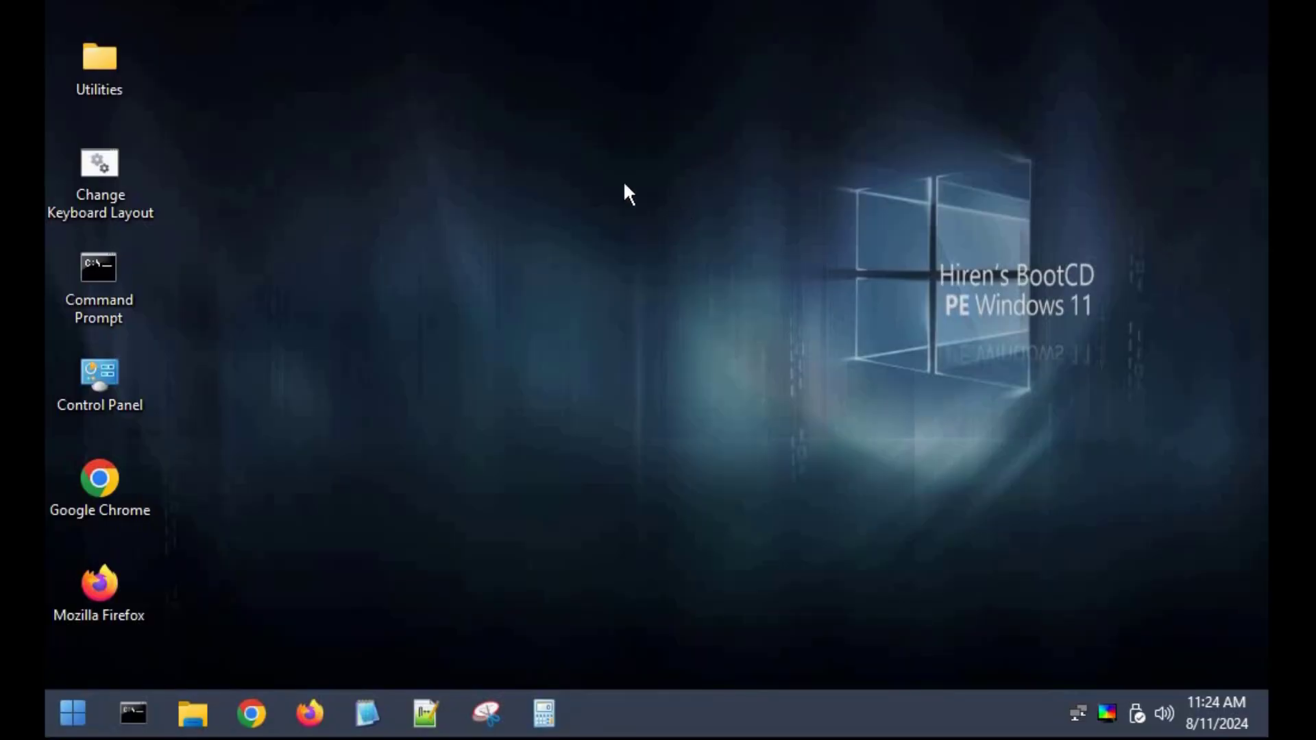
Open the Security folder inside the Utilities folder on the Hiren's BootCD PE desktop
{"action": "double_click", "coordinate": [106, 63]}
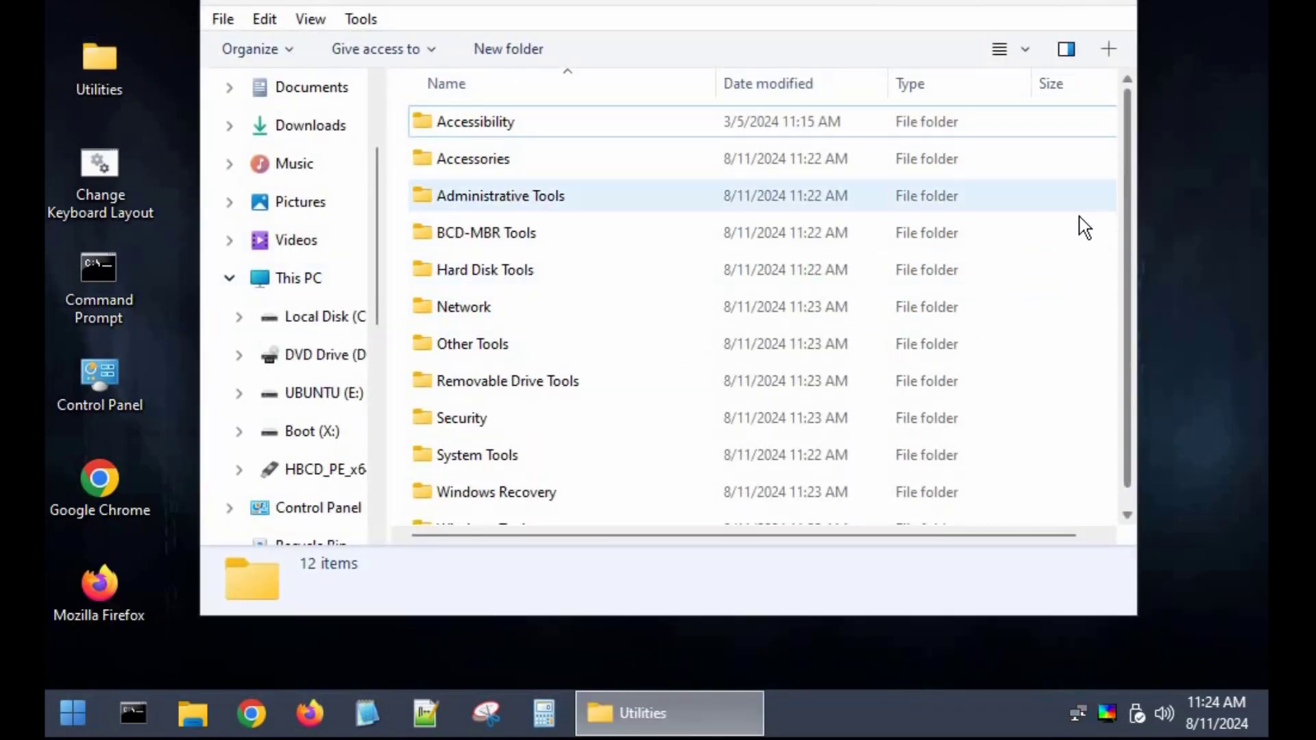
{"action": "double_click", "coordinate": [466, 420]}
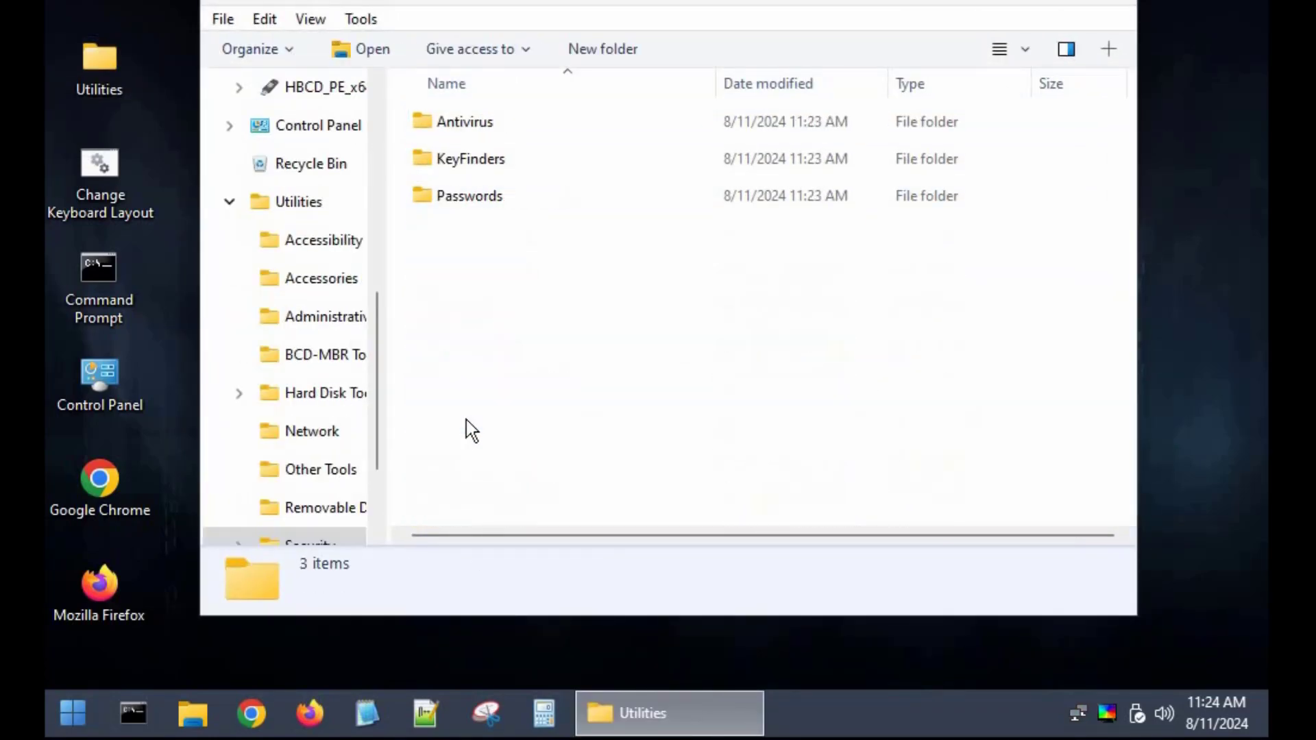
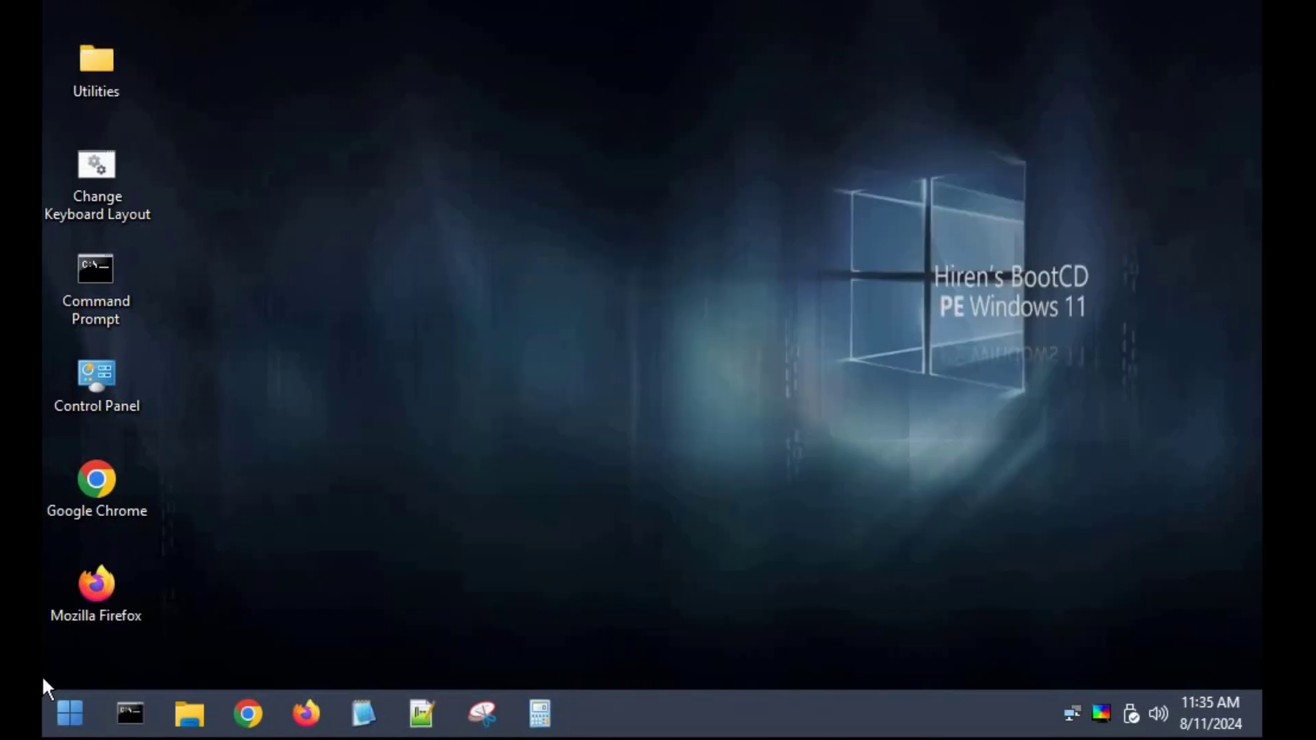
Restart the computer from the Hiren's BootCD PE desktop
{"action": "left_click", "coordinate": [69, 714]}
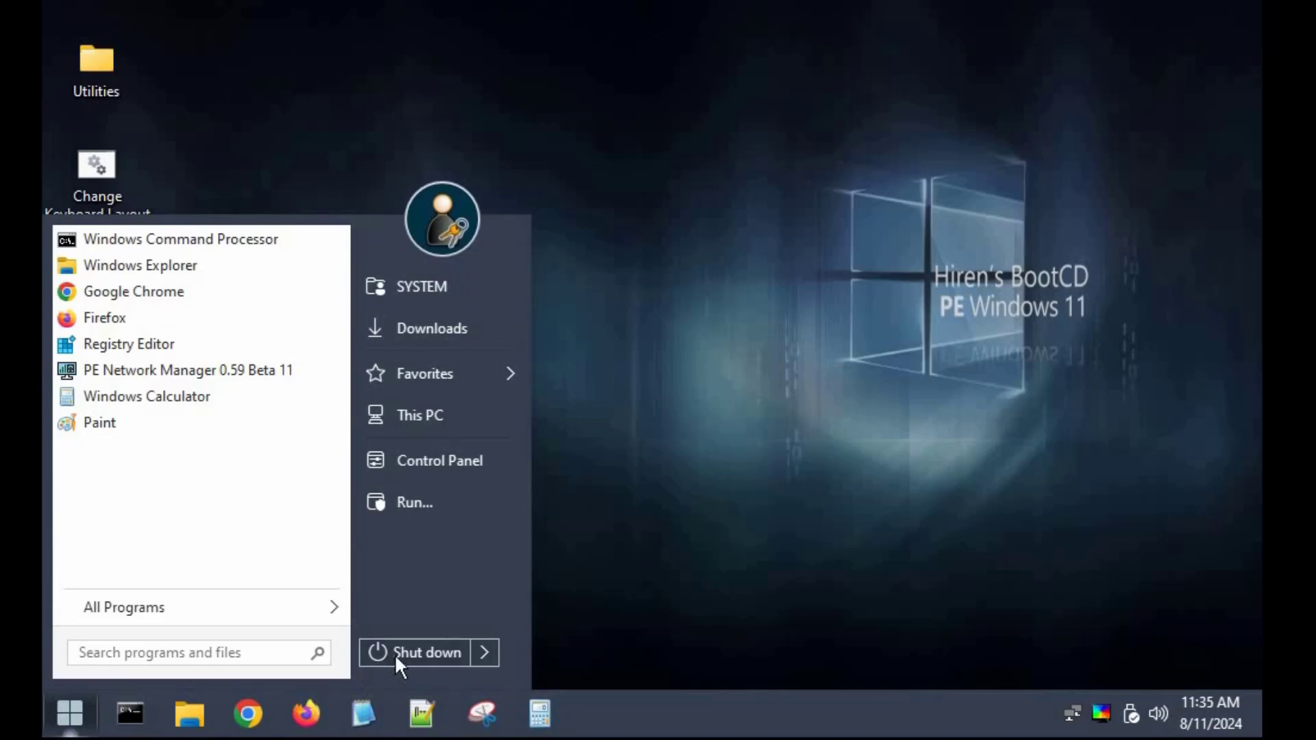
{"action": "left_click", "coordinate": [485, 647]}
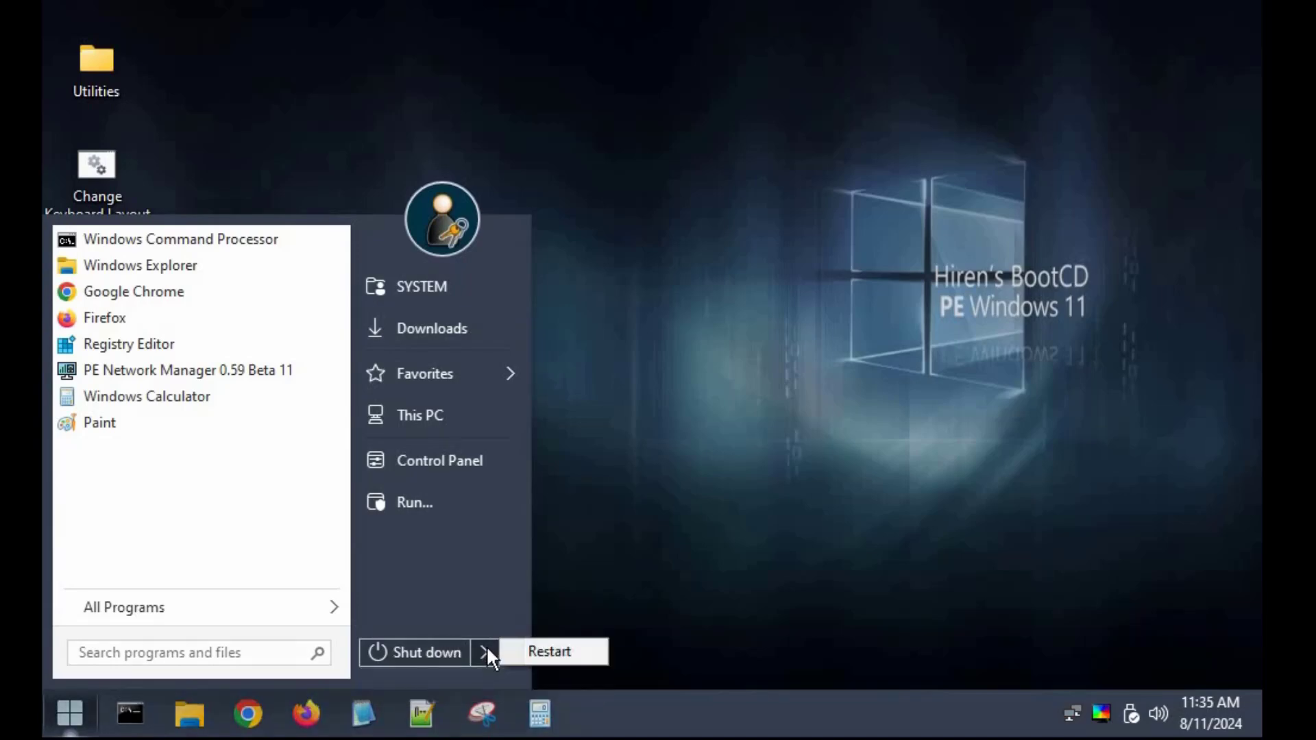
{"action": "left_click", "coordinate": [532, 652]}
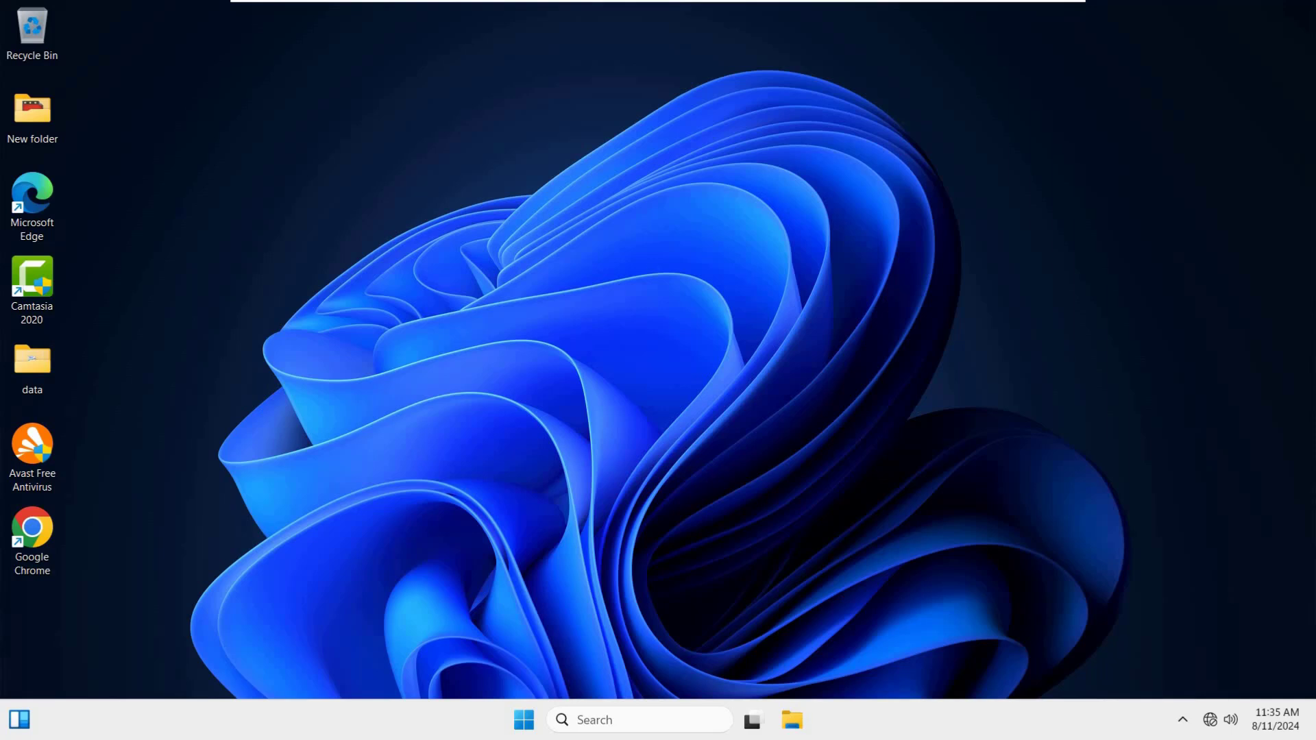
{"action": "right_click", "coordinate": [663, 272]}
{"action": "left_click", "coordinate": [717, 345]}
{"action": "right_click", "coordinate": [632, 314]}
{"action": "left_click", "coordinate": [686, 386]}
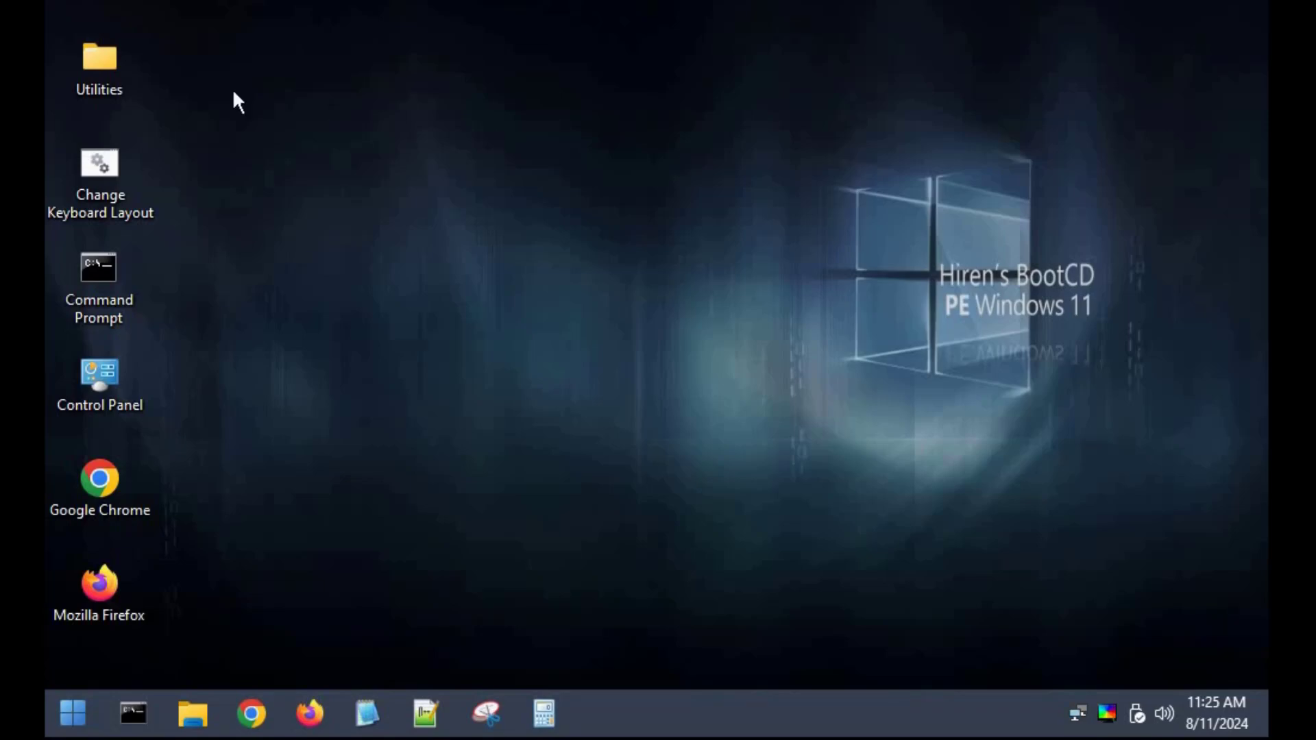
Open the Data Recovery folder inside Hard Disk Tools in the Utilities folder and look through its recovery programs
{"action": "double_click", "coordinate": [97, 66]}
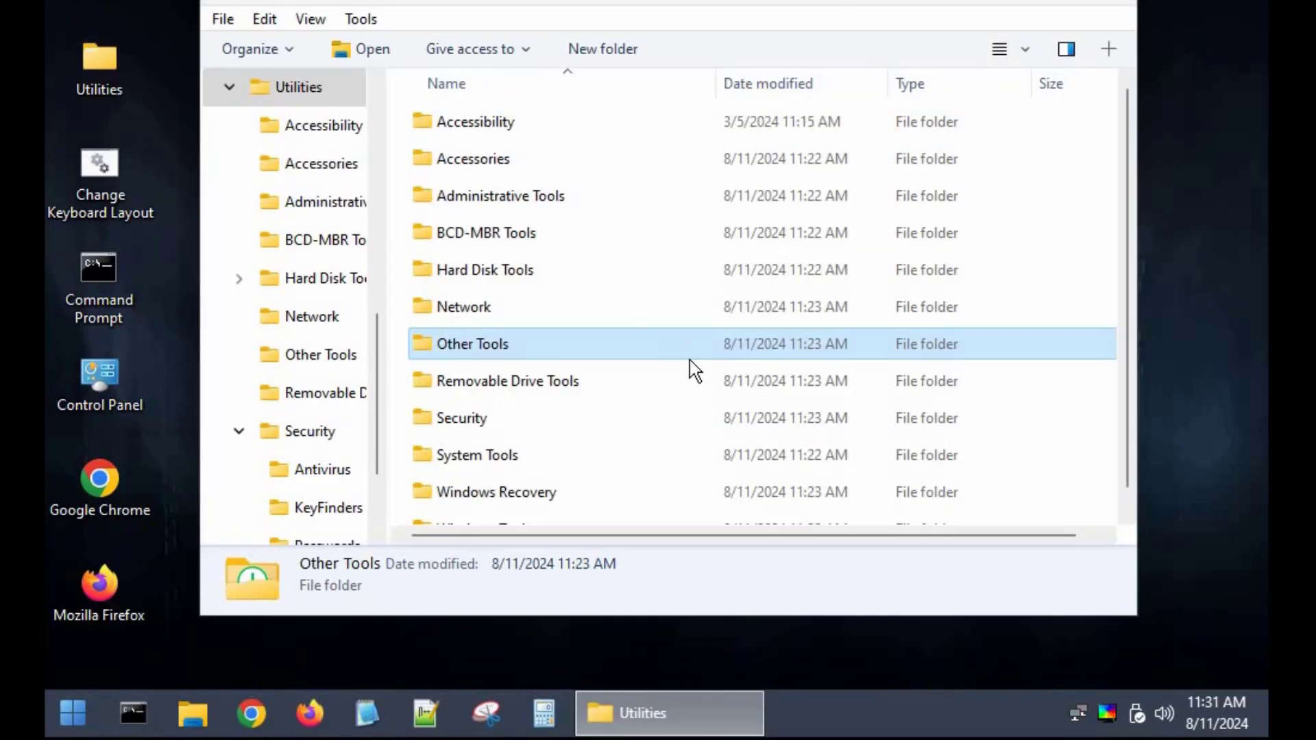
{"action": "double_click", "coordinate": [525, 270]}
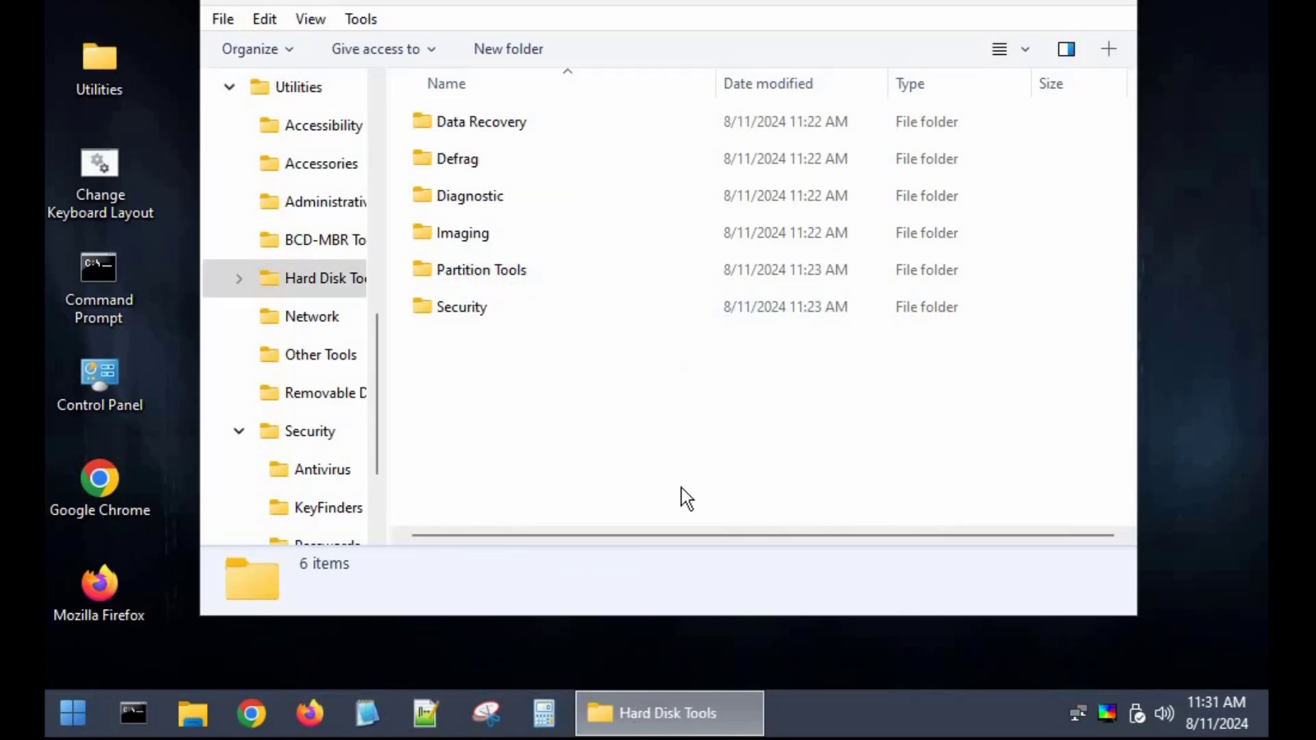
{"action": "double_click", "coordinate": [488, 121]}
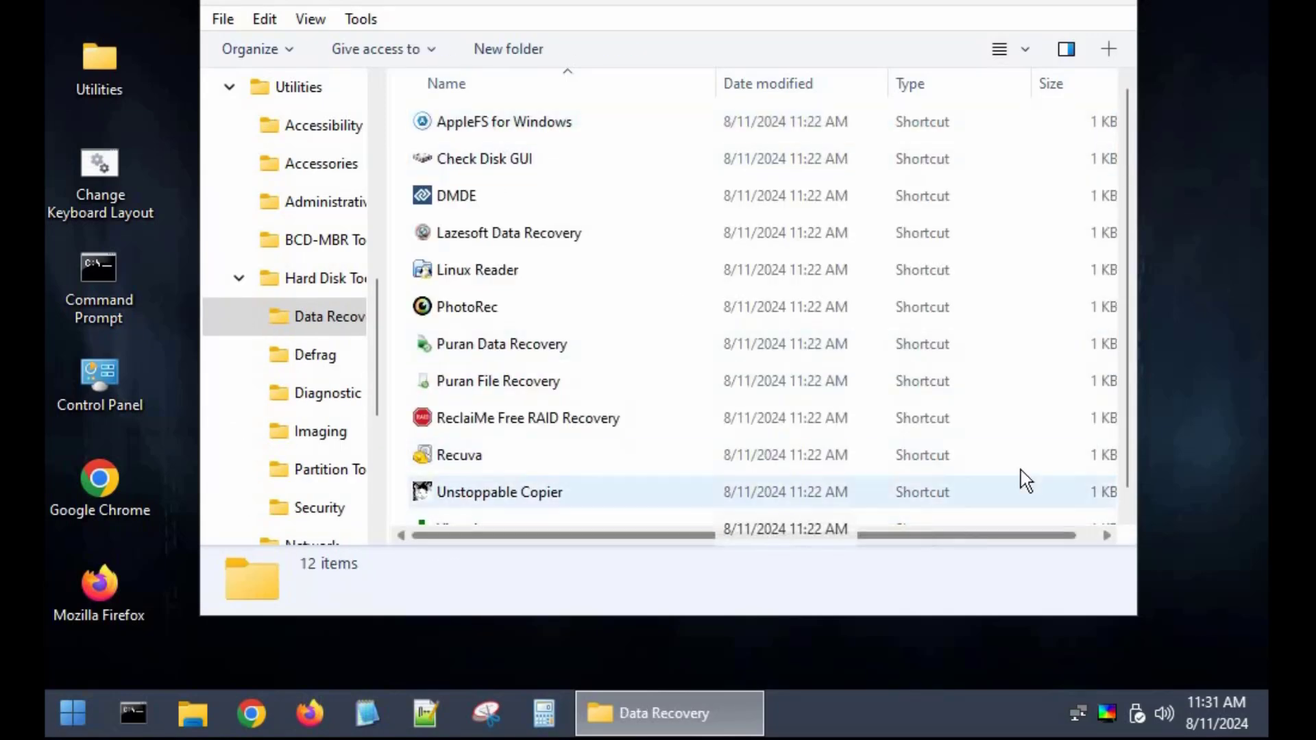
{"action": "scroll", "coordinate": [1122, 130], "scroll_direction": "down", "scroll_amount": 1}
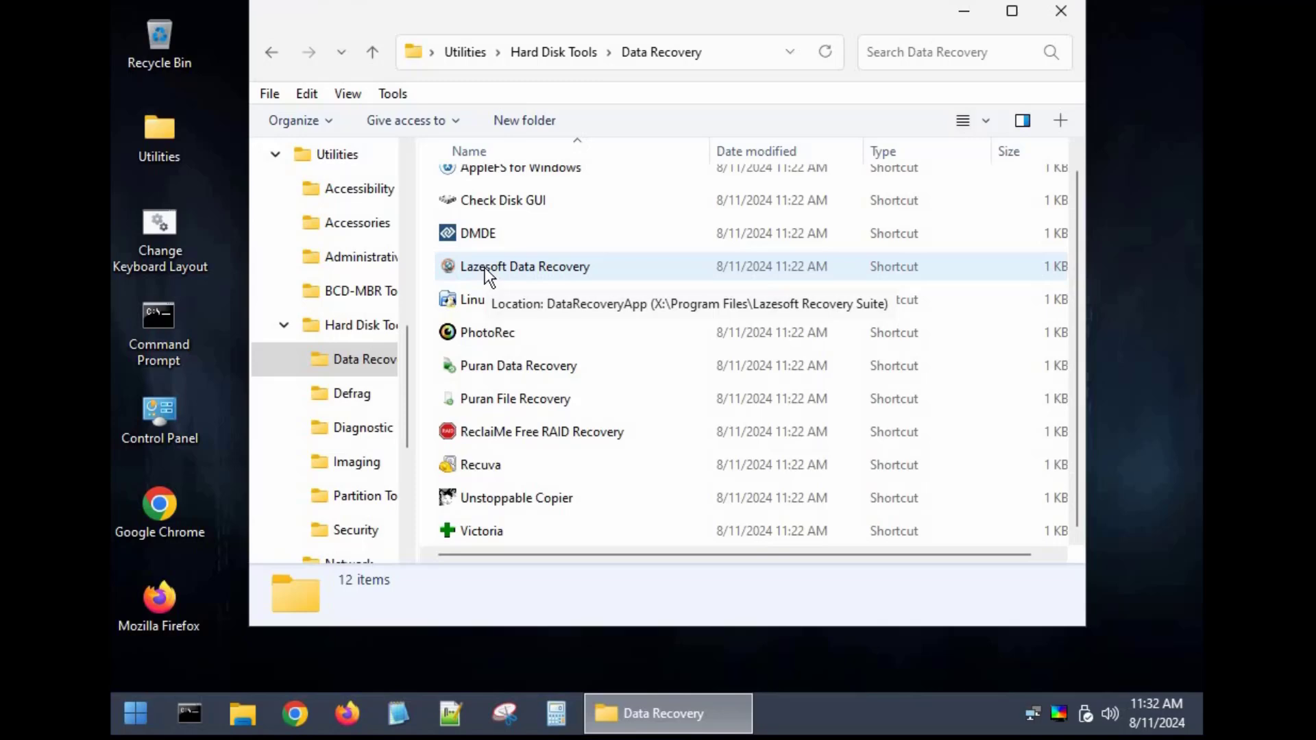
Run a Lazesoft Data Recovery search on the D: FAT32 volume, dismiss the completion message and close the program
{"action": "double_click", "coordinate": [484, 267]}
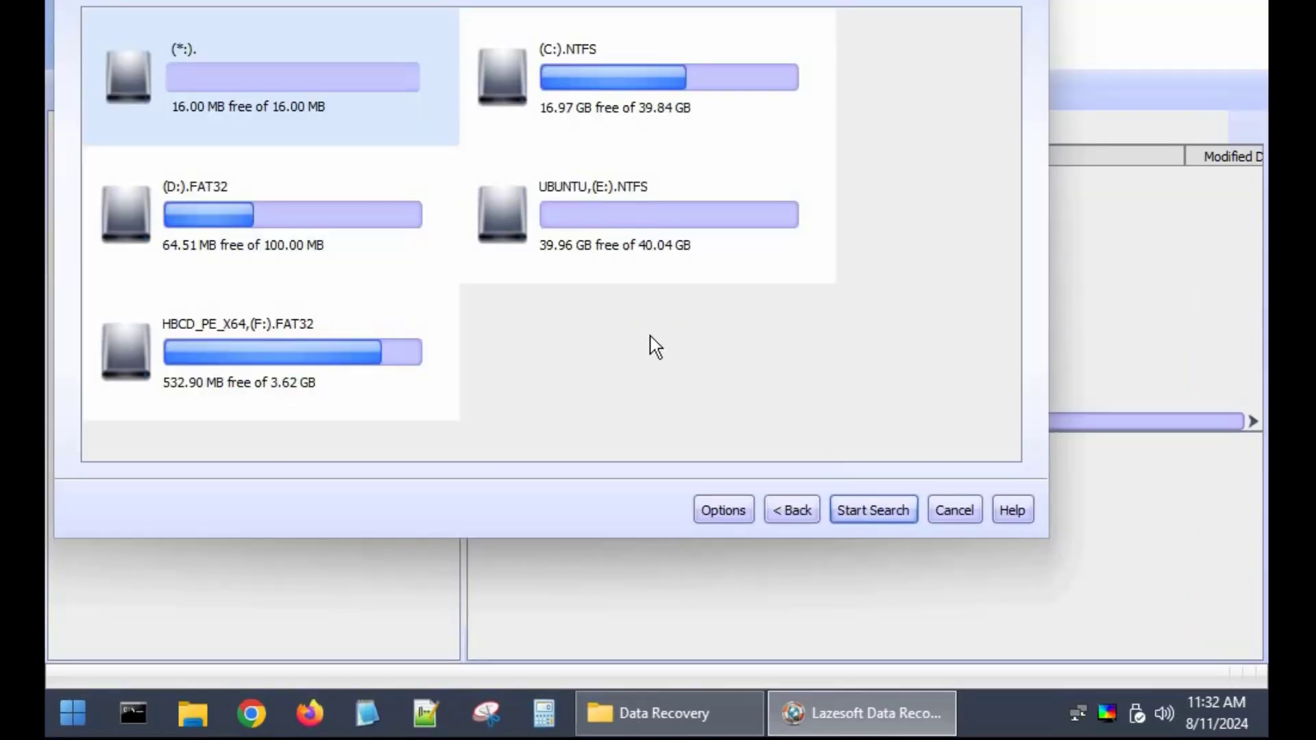
{"action": "left_click", "coordinate": [283, 223]}
{"action": "left_click", "coordinate": [883, 513]}
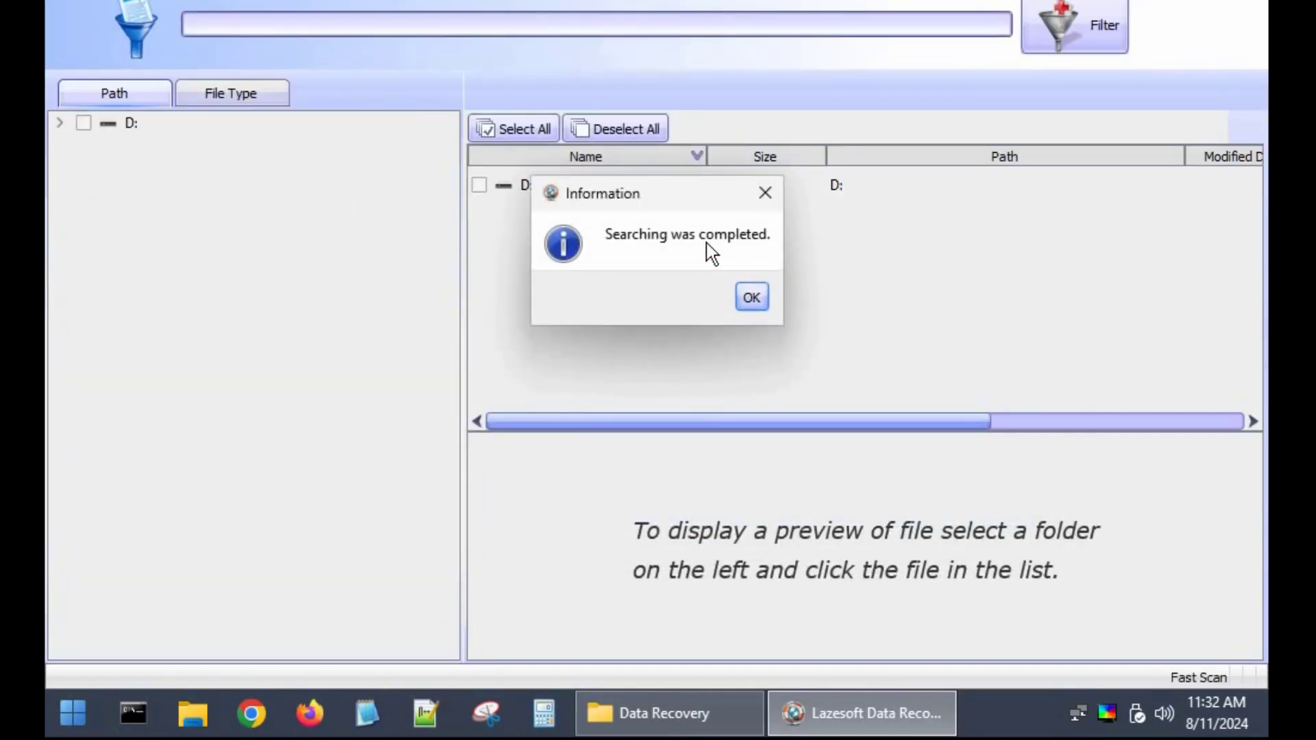
{"action": "left_click", "coordinate": [752, 298]}
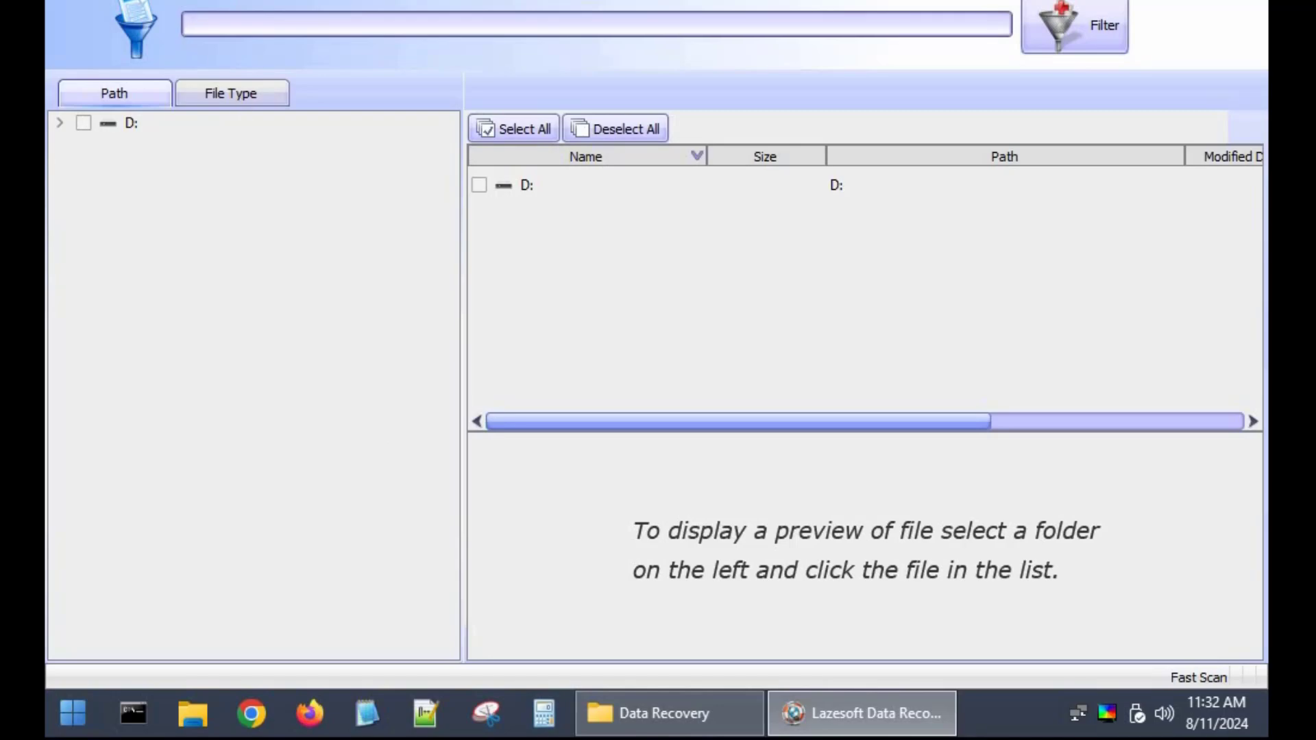
{"action": "key", "text": "alt+F4"}
{"action": "left_click", "coordinate": [777, 297]}
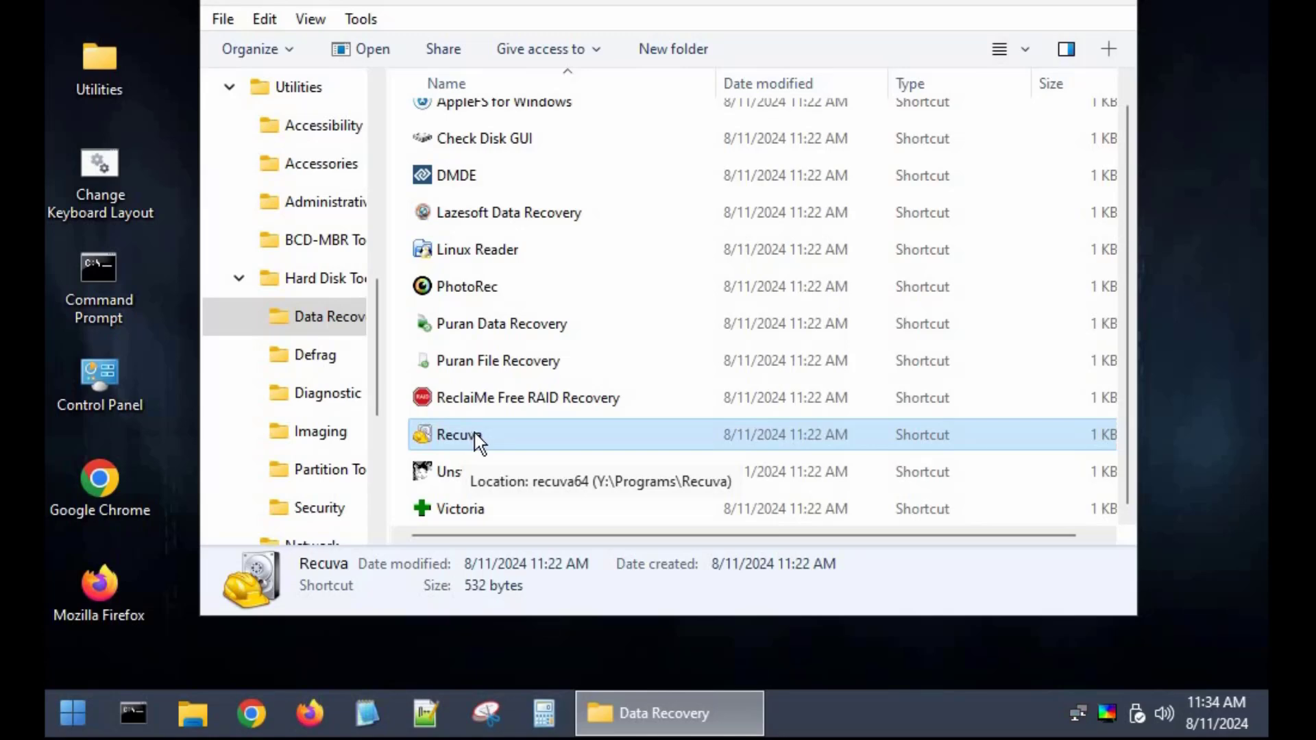
Scan with Recuva for All Files using the "I'm not sure" location without deep scan, dismiss the warning and close it
{"action": "double_click", "coordinate": [474, 433]}
{"action": "left_click", "coordinate": [782, 504]}
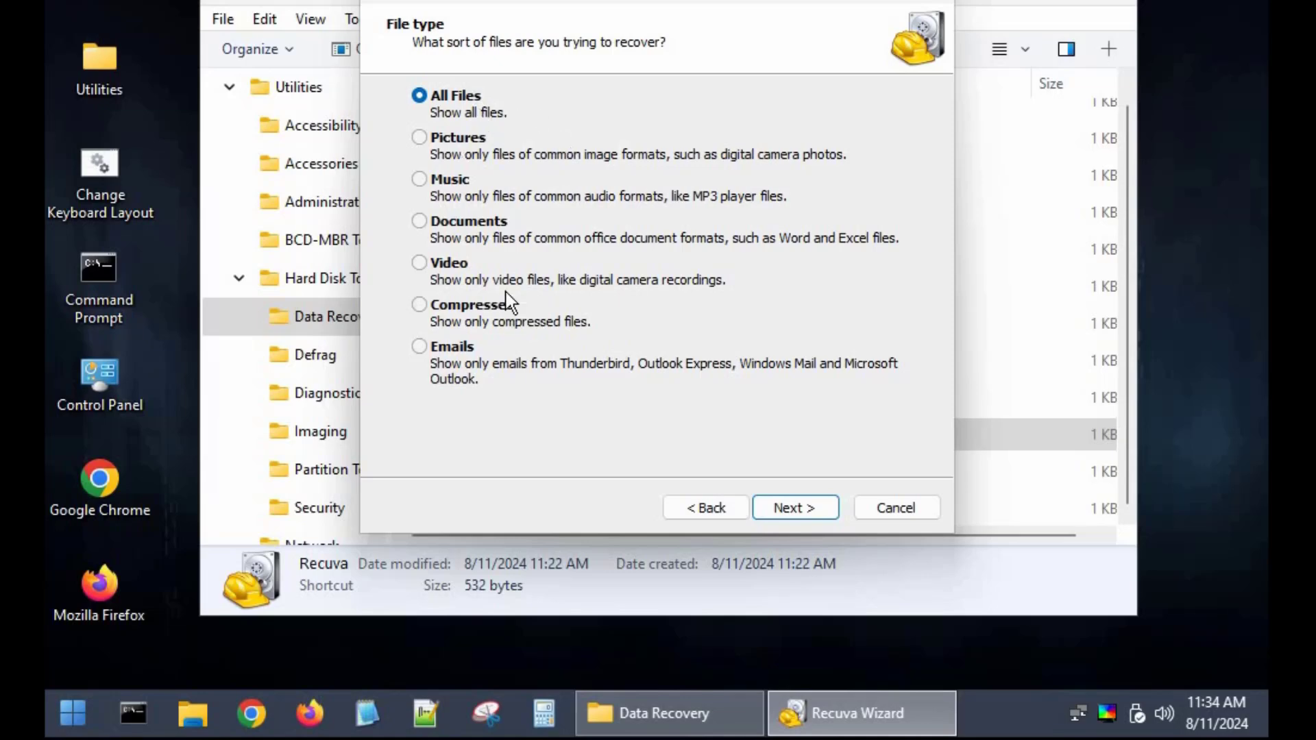
{"action": "left_click", "coordinate": [804, 511]}
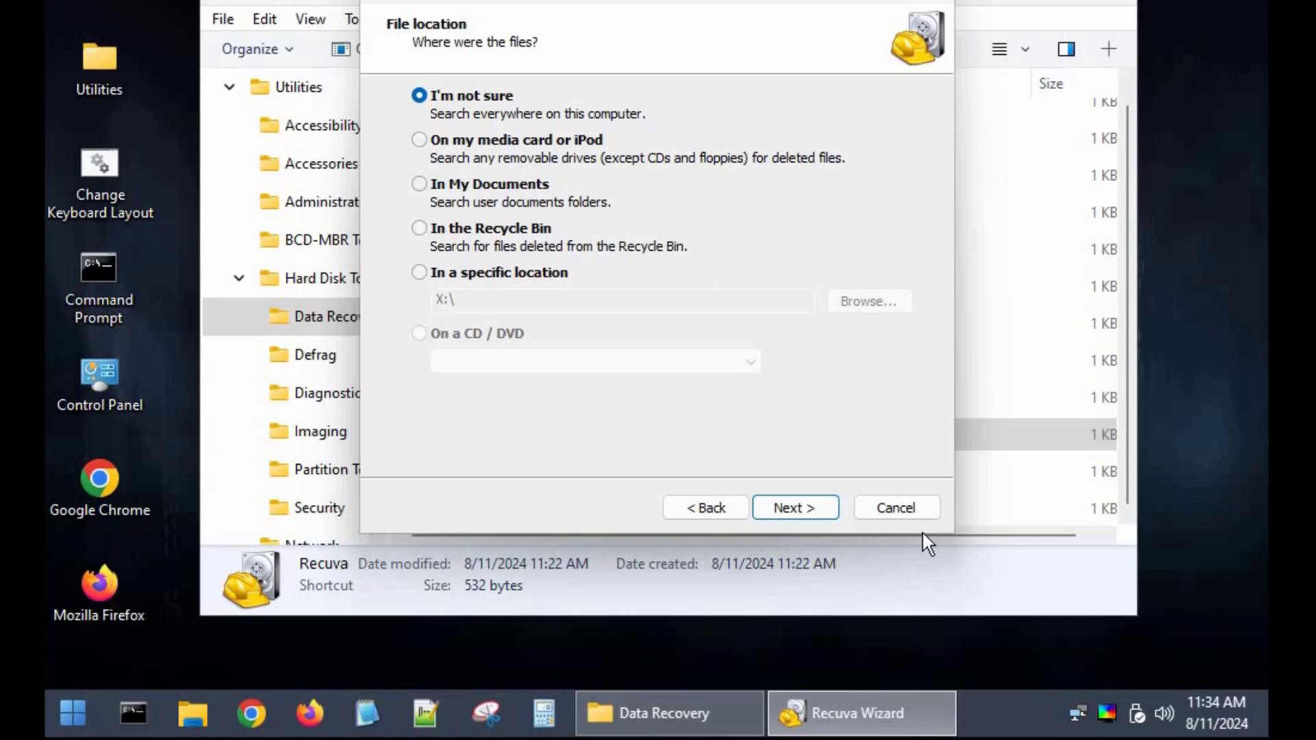
{"action": "left_click", "coordinate": [823, 508]}
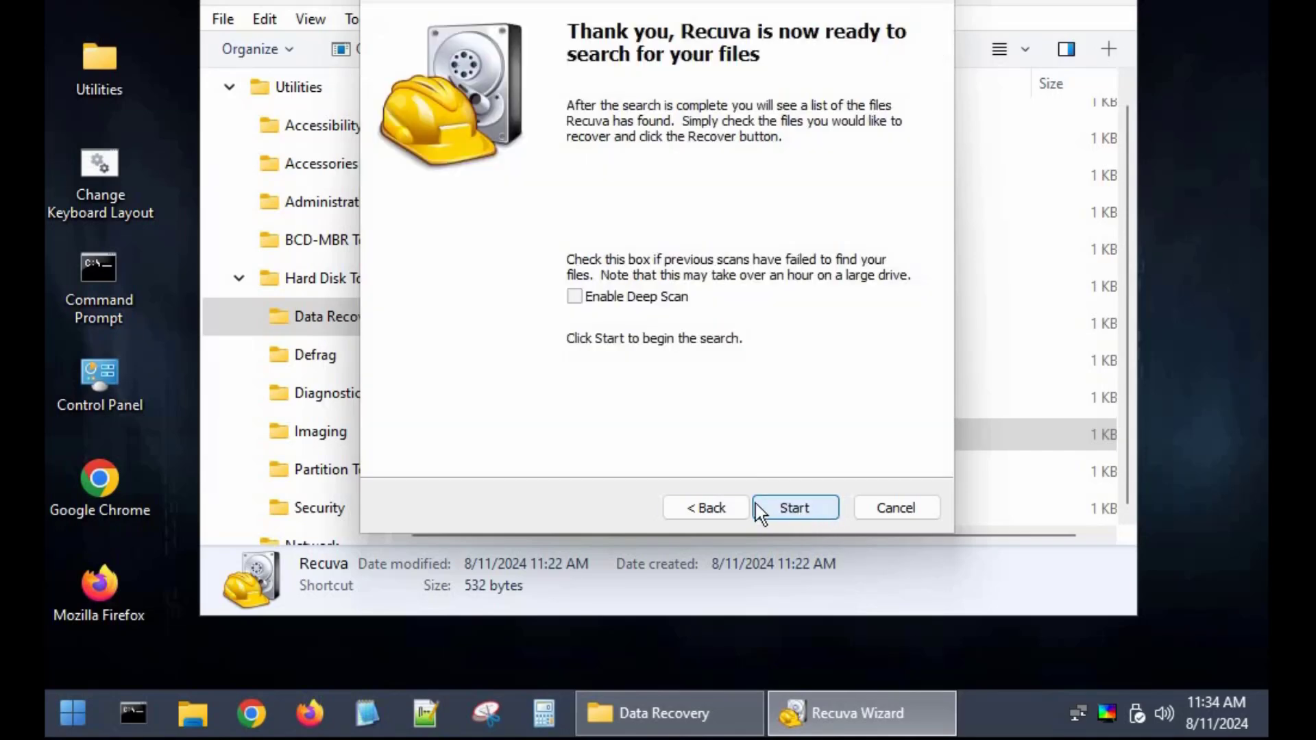
{"action": "left_click", "coordinate": [797, 511]}
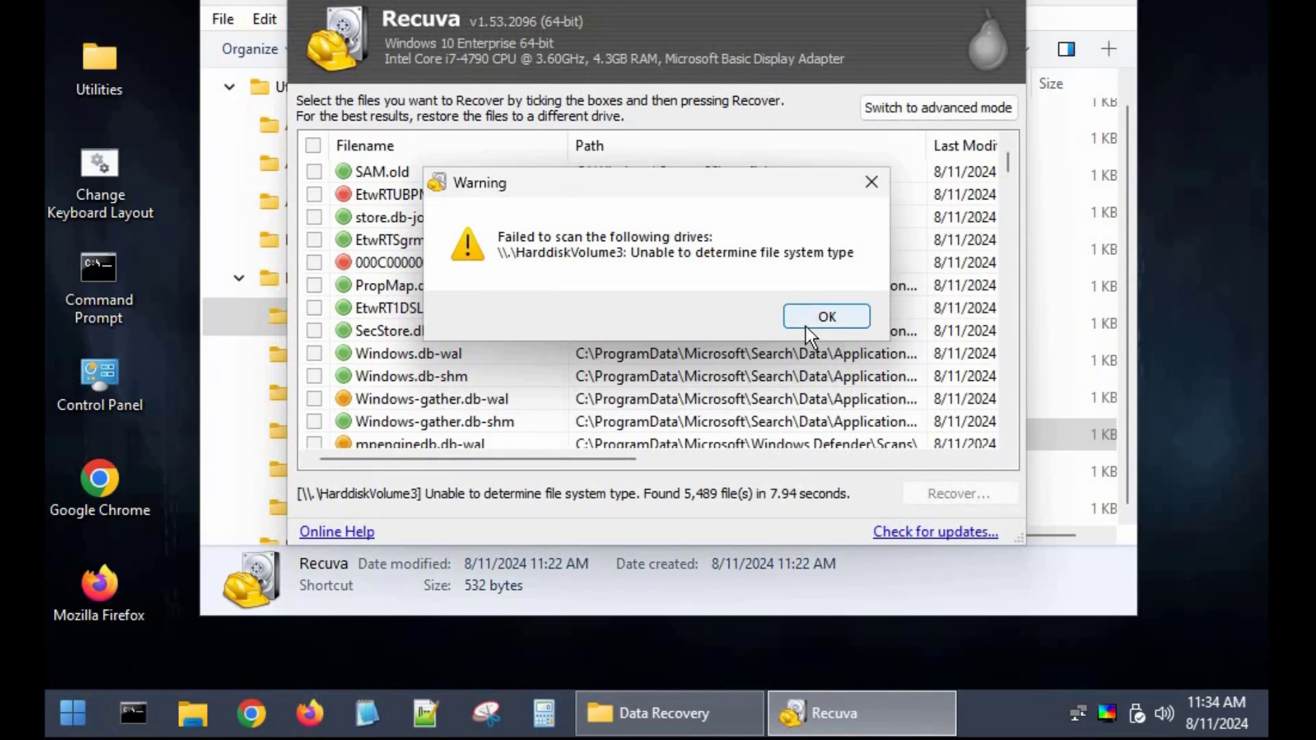
{"action": "left_click", "coordinate": [805, 323]}
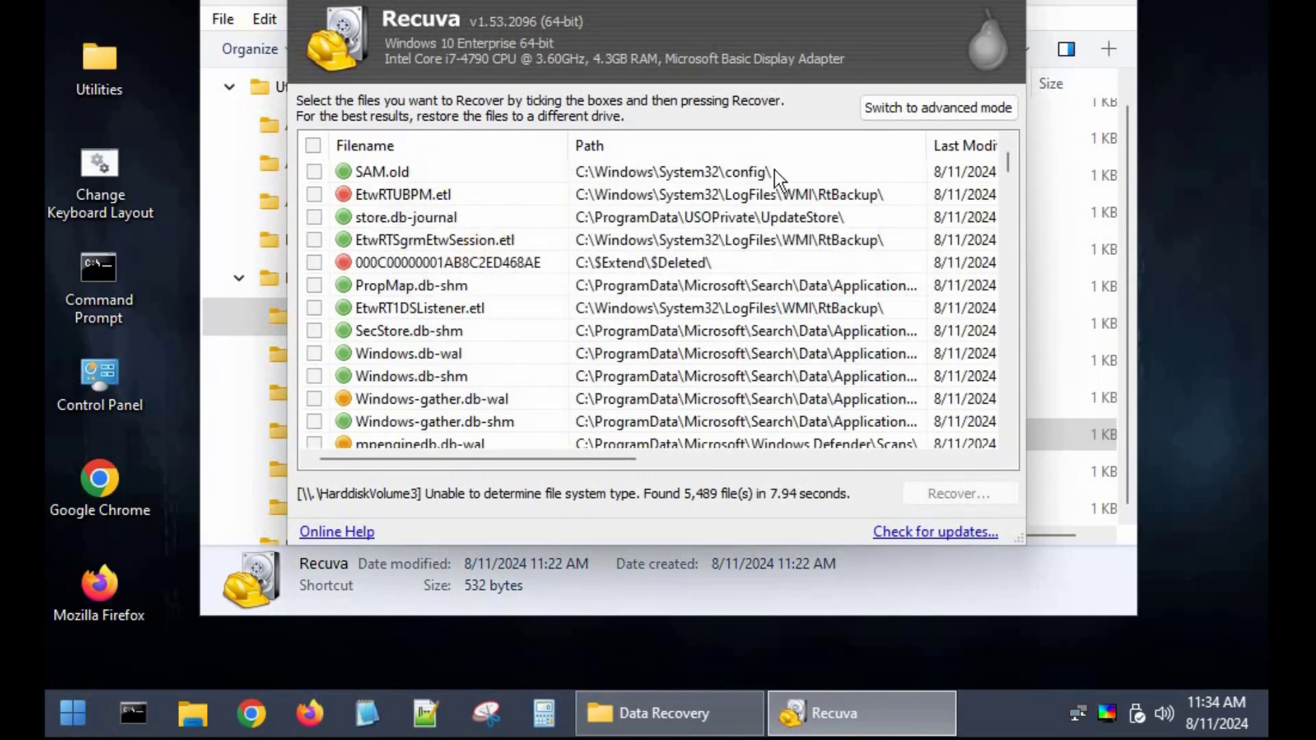
{"action": "left_click", "coordinate": [1022, 4]}
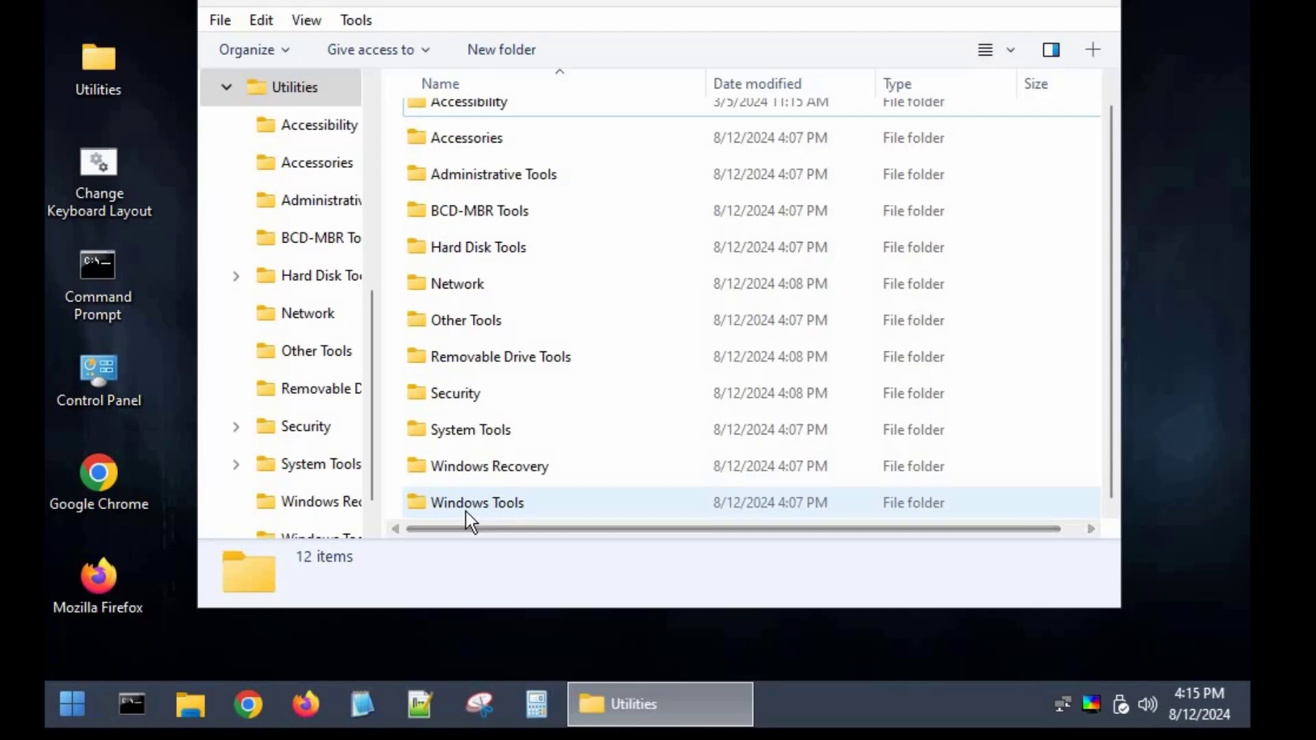
Launch Lazesoft Windows Recovery from the Windows Recovery folder and accept the Microsoft Windows 11 x64 Edition installation as its target
{"action": "double_click", "coordinate": [467, 475]}
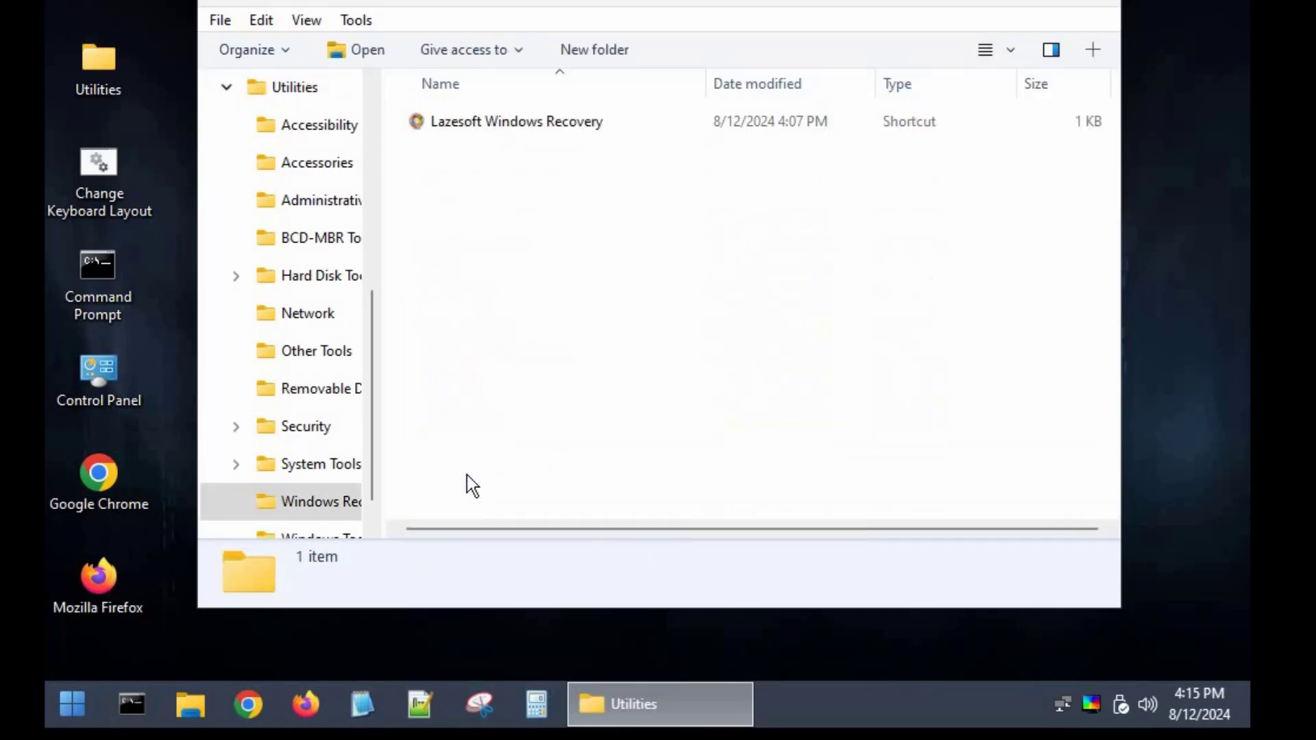
{"action": "double_click", "coordinate": [492, 127]}
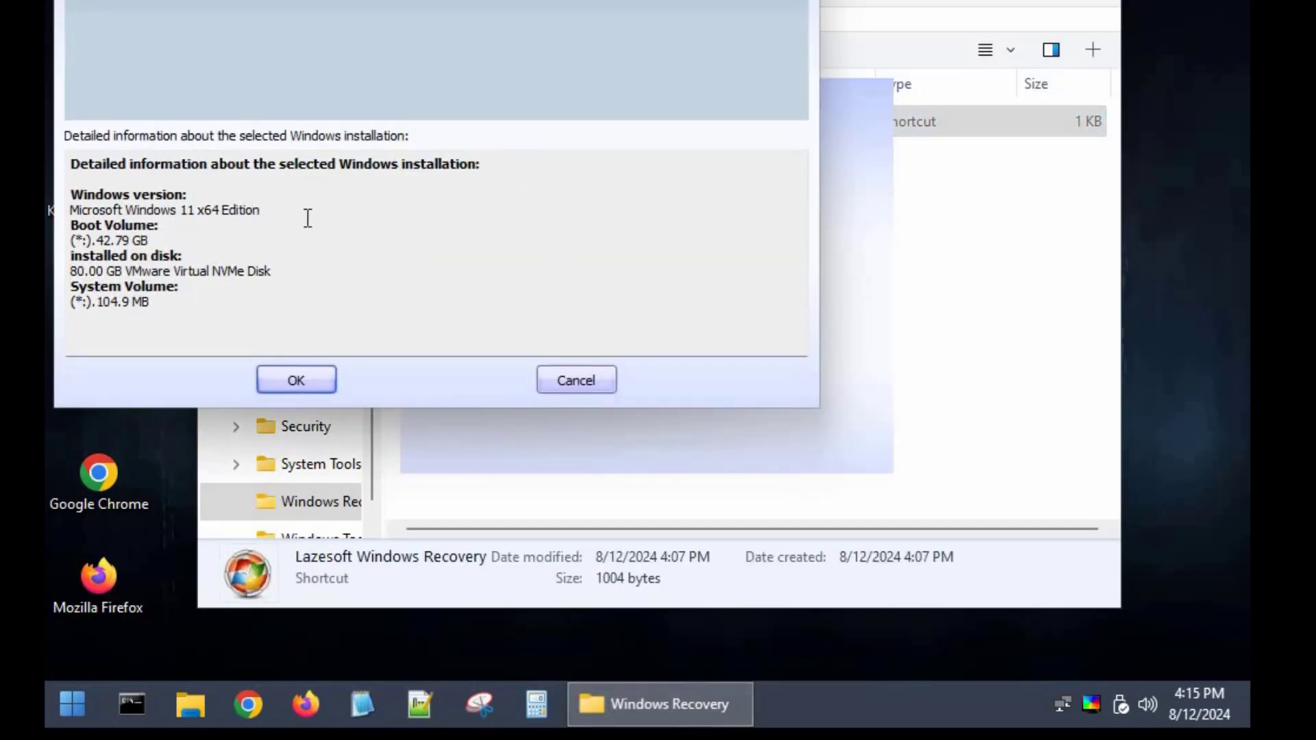
{"action": "left_click_drag", "start_coordinate": [305, 221], "coordinate": [388, 259]}
{"action": "left_click_drag", "start_coordinate": [320, 0], "coordinate": [391, 0]}
{"action": "left_click", "coordinate": [470, 366]}
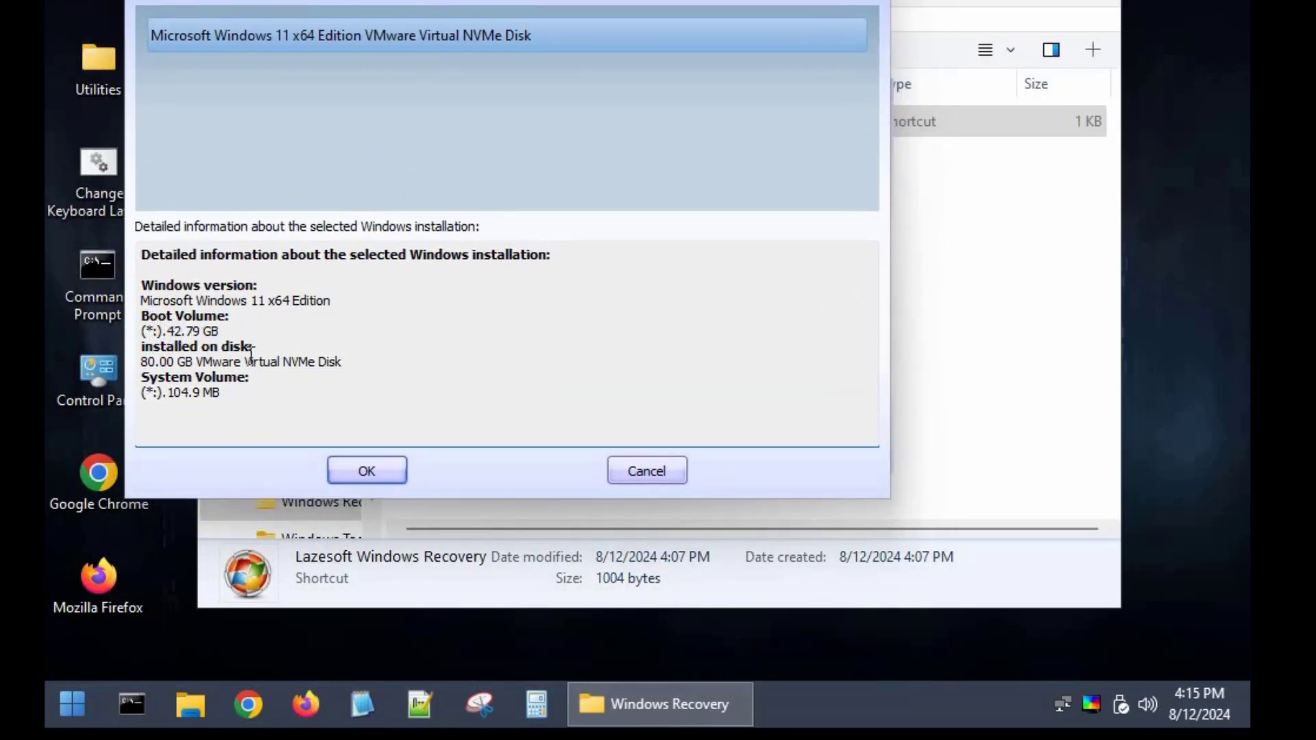
{"action": "left_click", "coordinate": [356, 469]}
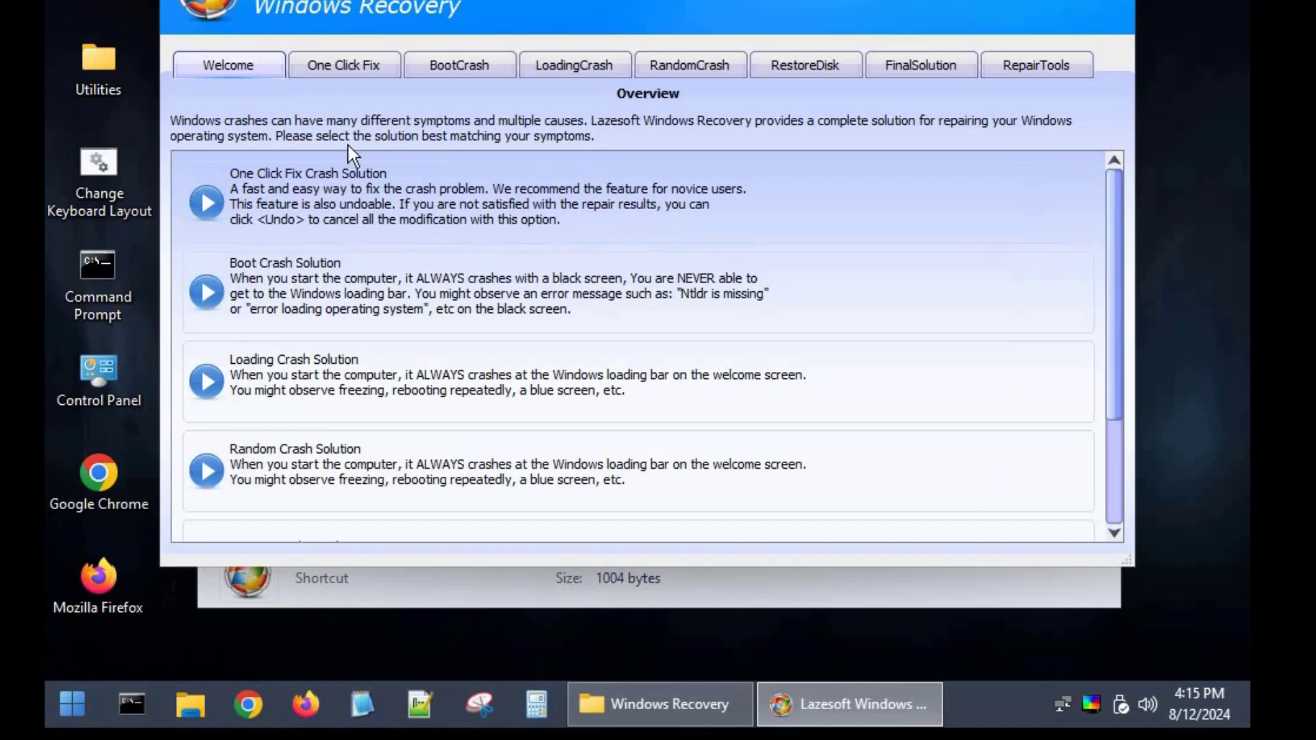
Review the One Click Fix, BootCrash, LoadingCrash, RandomCrash, RestoreDisk, FinalSolution and RepairTools pages of Lazesoft Windows Recovery
{"action": "left_click", "coordinate": [363, 69]}
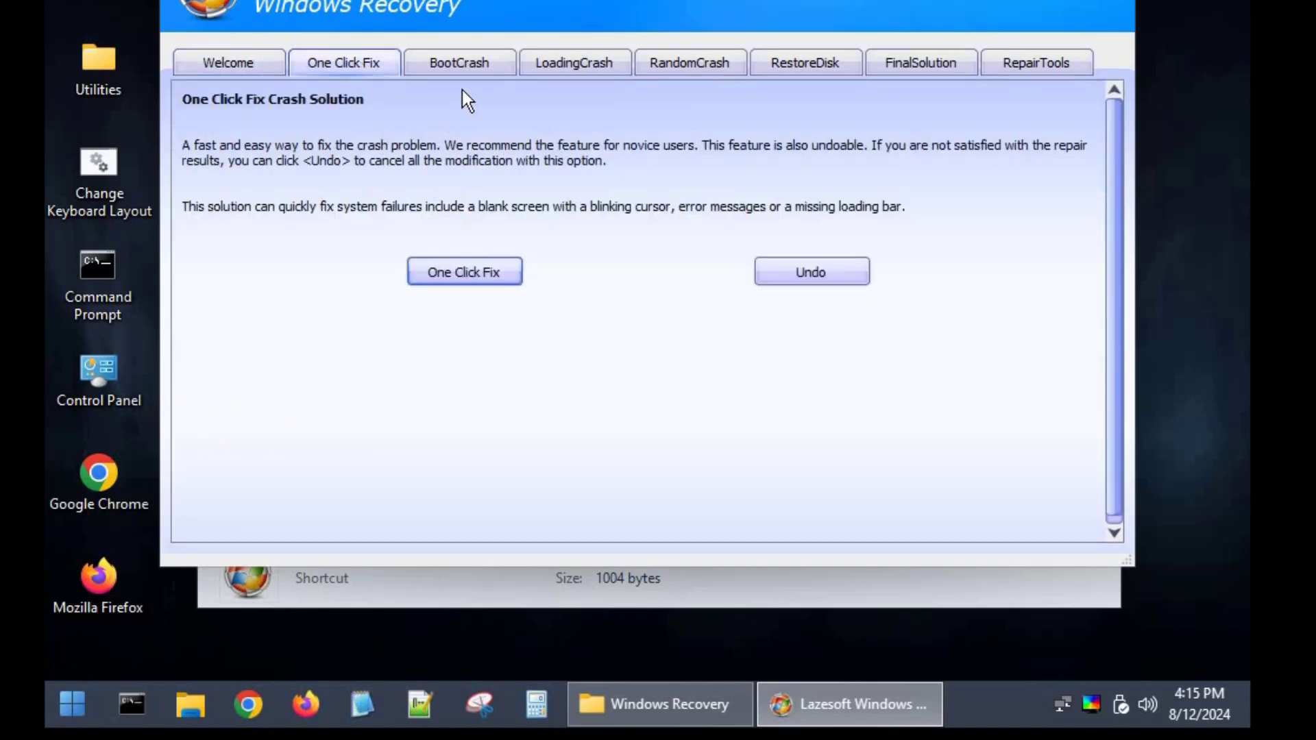
{"action": "left_click", "coordinate": [465, 68]}
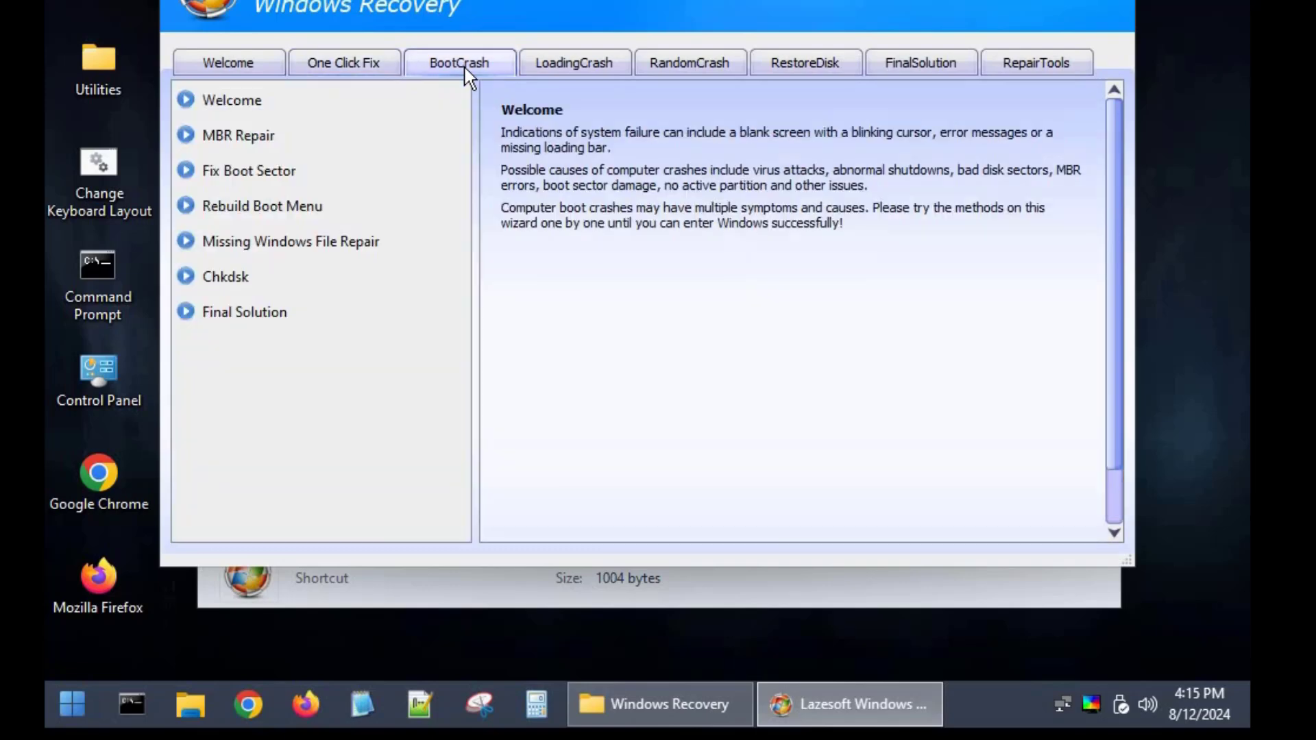
{"action": "left_click", "coordinate": [595, 74]}
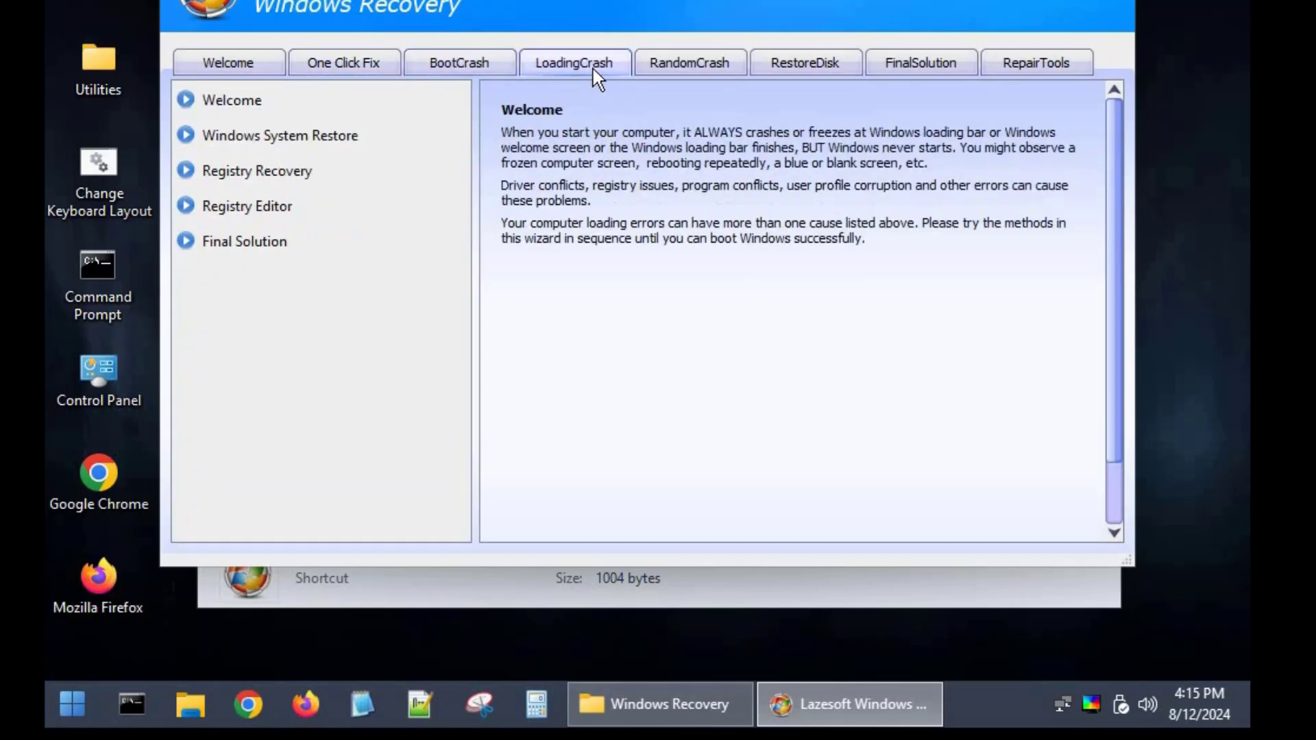
{"action": "left_click", "coordinate": [721, 64]}
{"action": "left_click", "coordinate": [813, 64]}
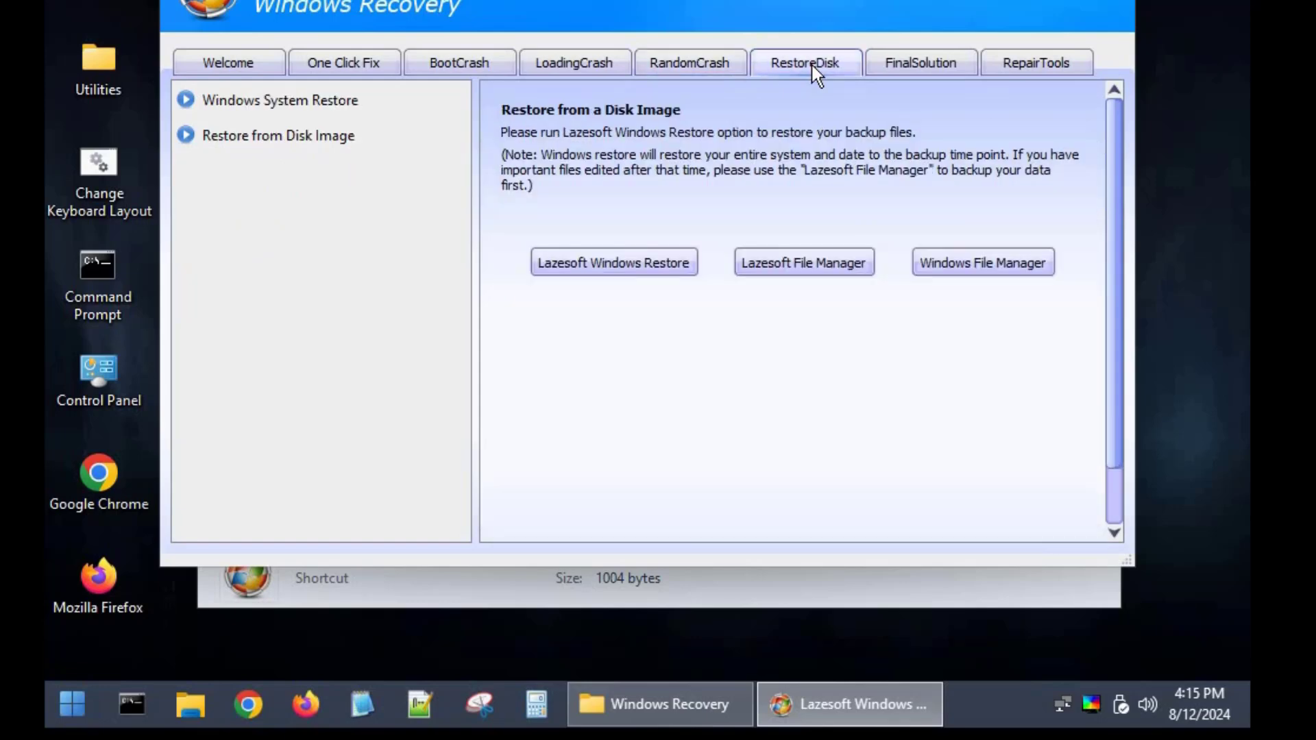
{"action": "left_click", "coordinate": [947, 71]}
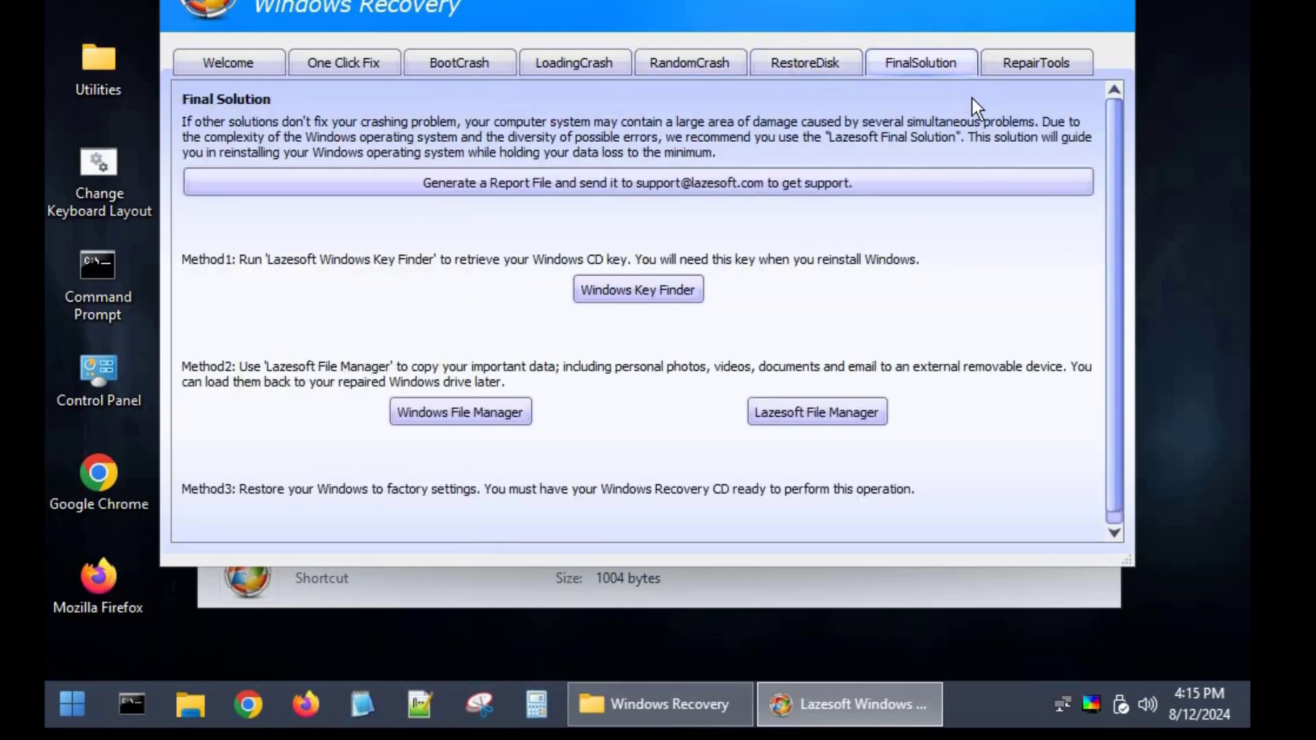
{"action": "left_click", "coordinate": [1062, 65]}
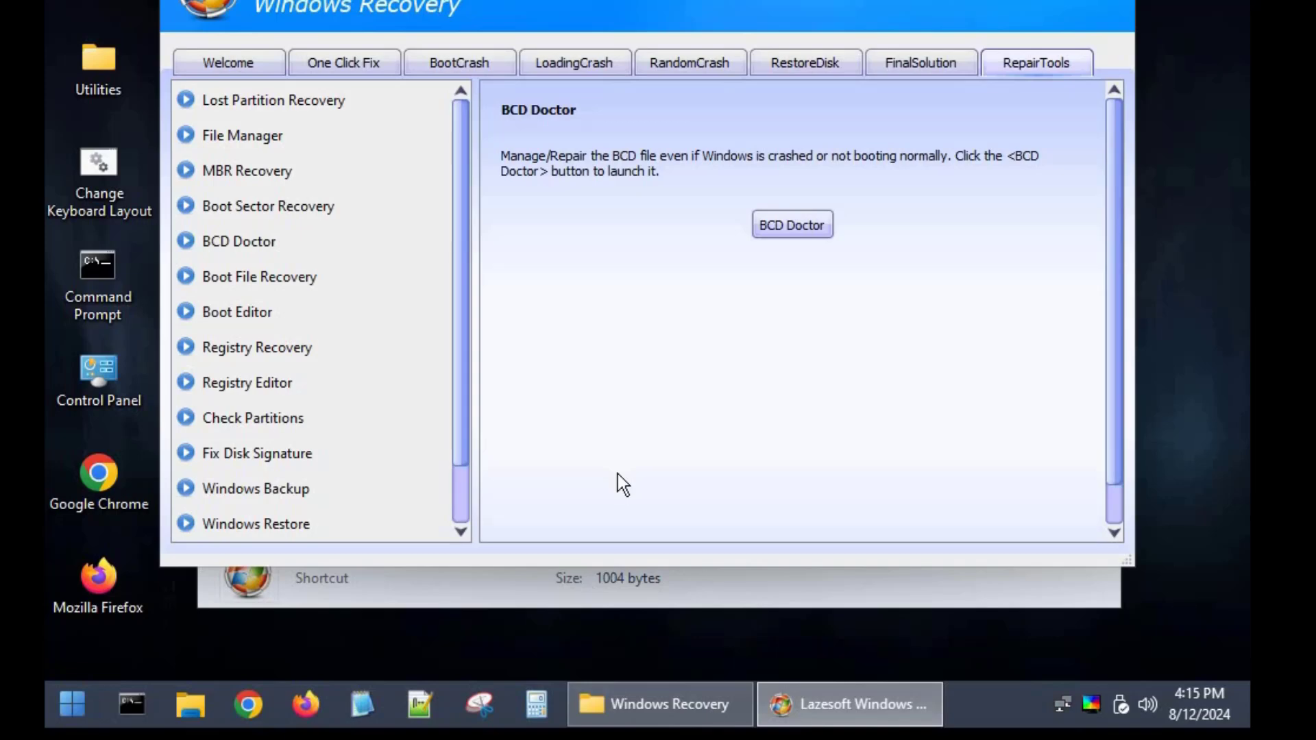
Run the One Click Fix repair on the Windows installation and finish its wizard
{"action": "left_click", "coordinate": [336, 63]}
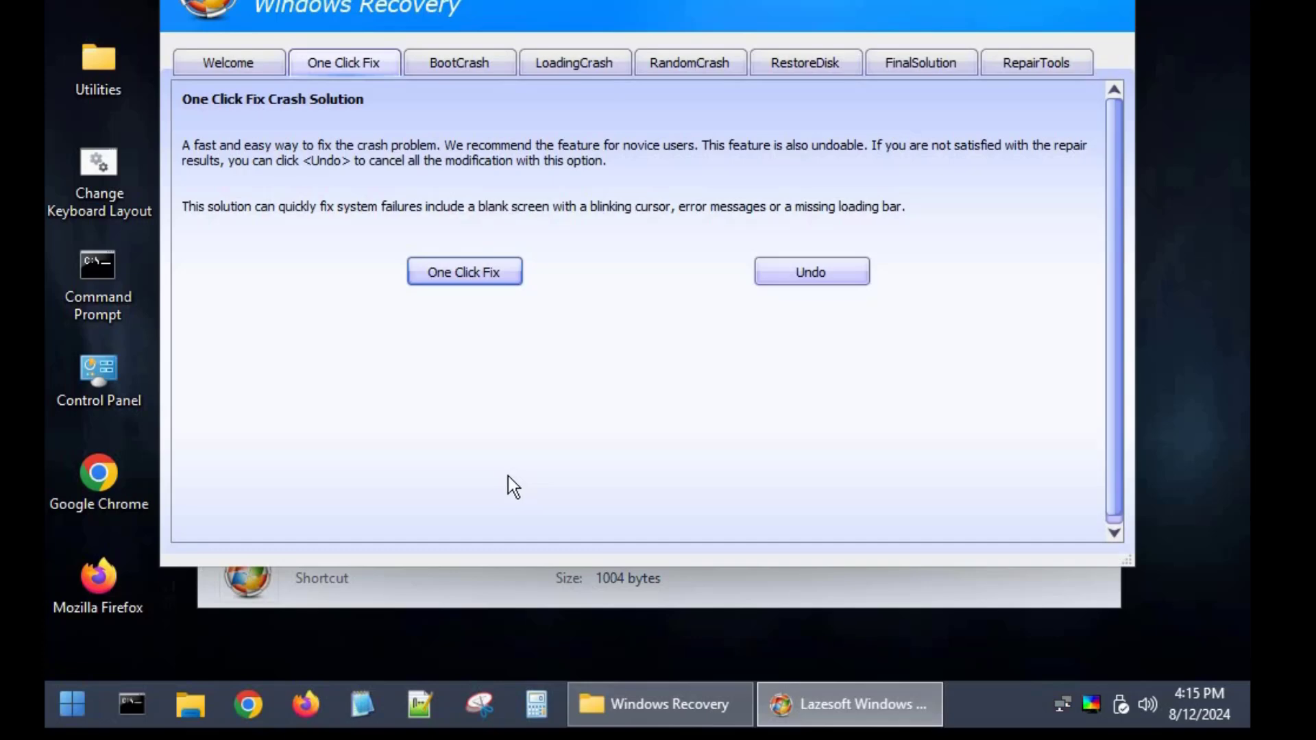
{"action": "left_click", "coordinate": [465, 272]}
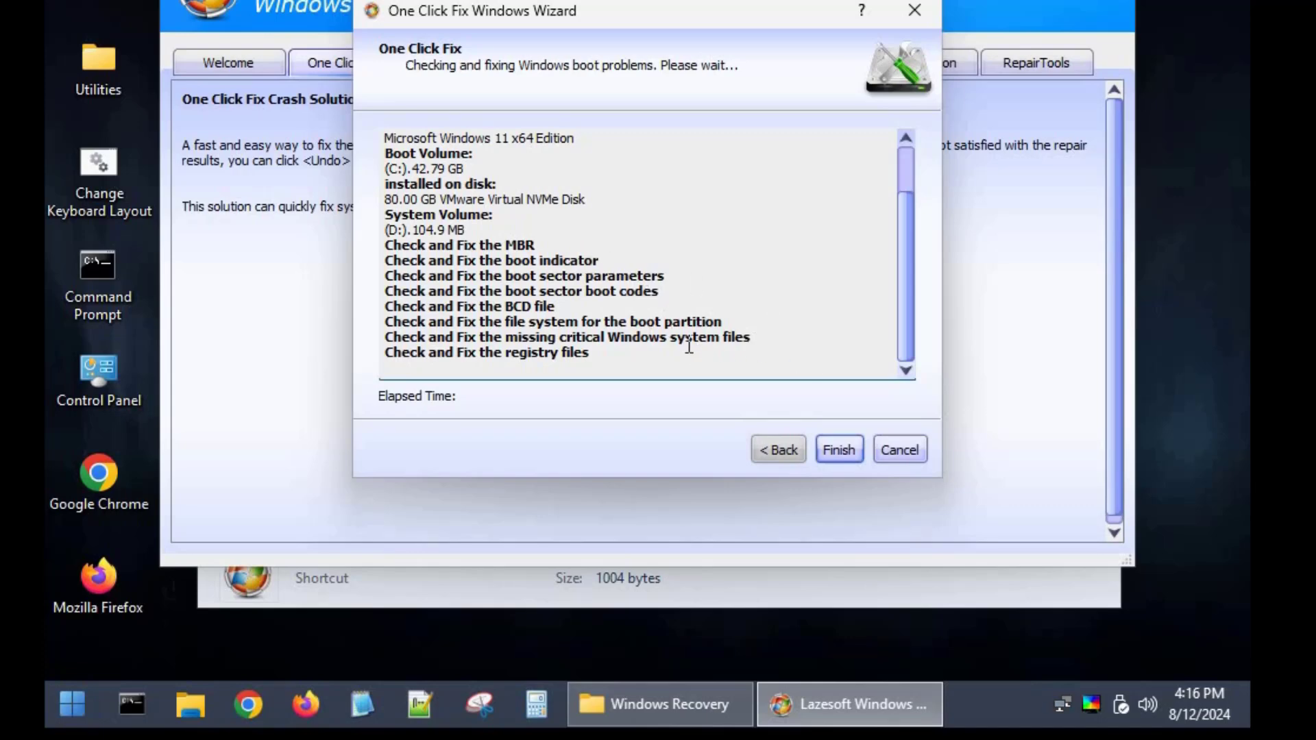
{"action": "left_click", "coordinate": [850, 456]}
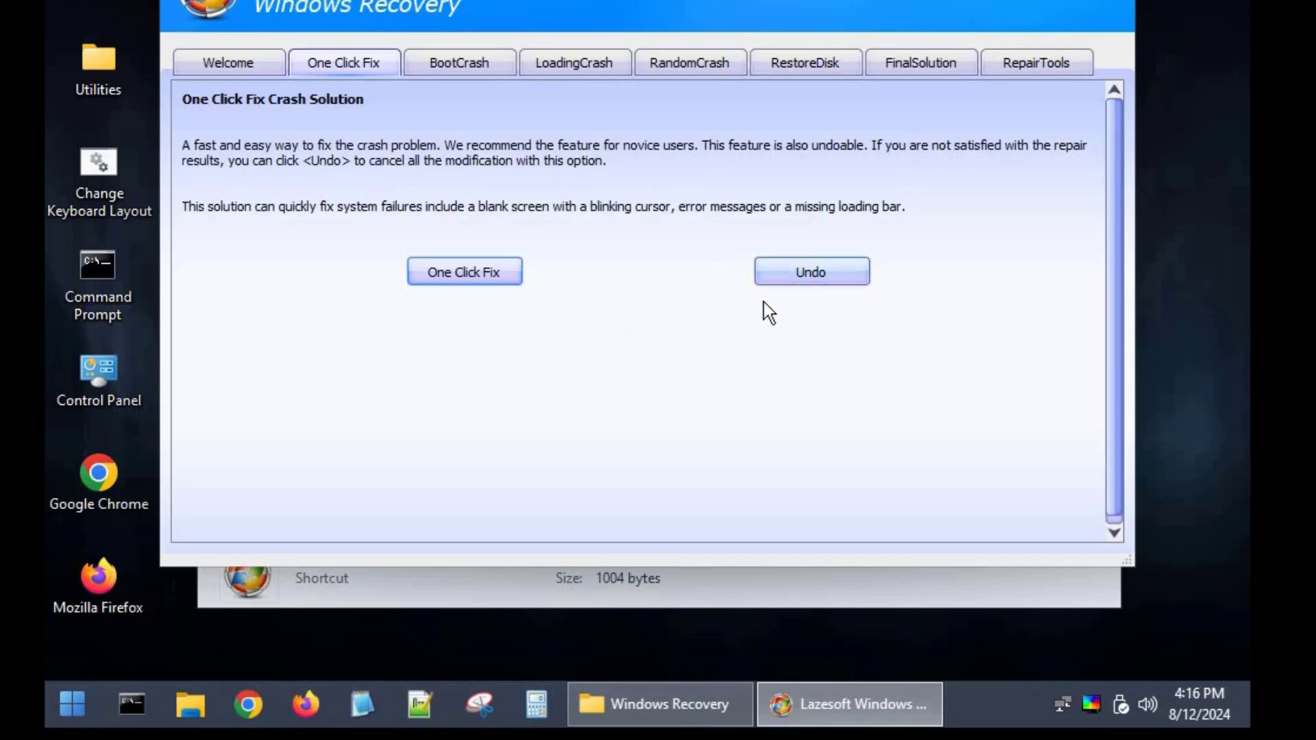
Examine the BootCrash, LoadingCrash and RandomCrash repair options, close Lazesoft Windows Recovery and return to the Utilities folder
{"action": "left_click", "coordinate": [442, 67]}
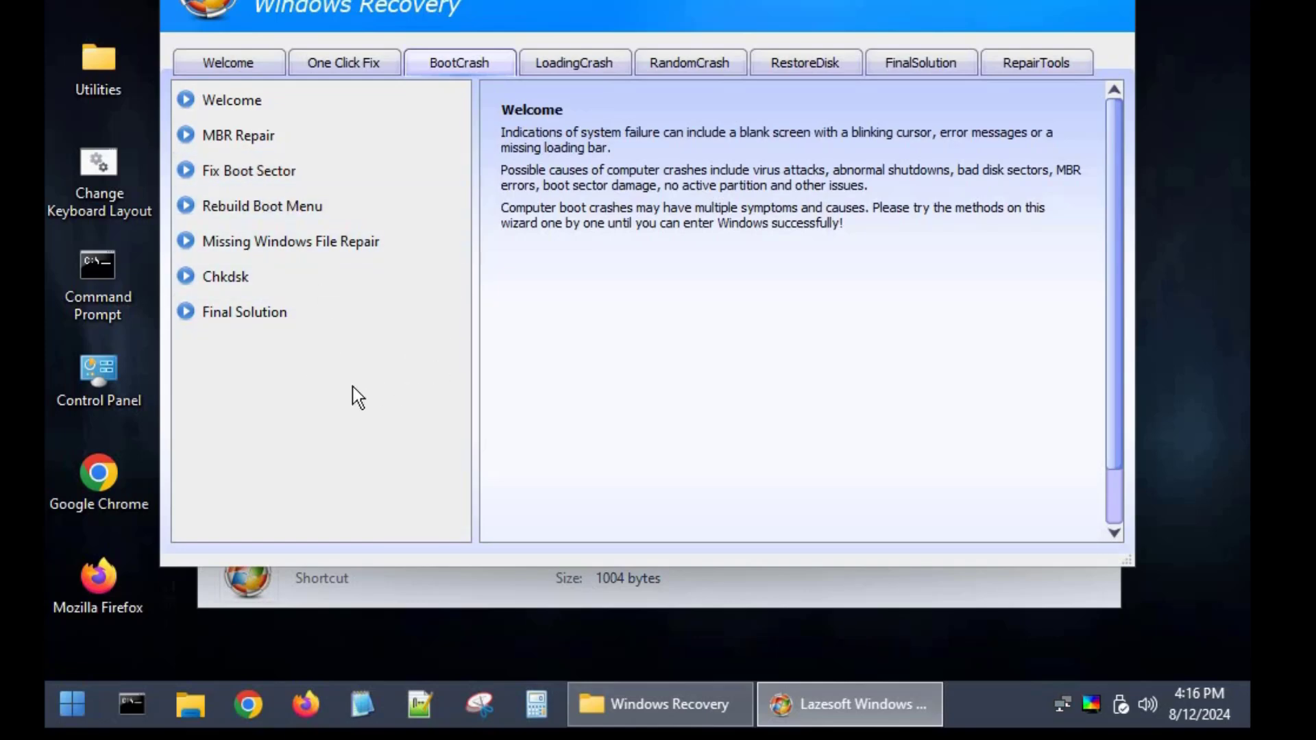
{"action": "left_click", "coordinate": [576, 60]}
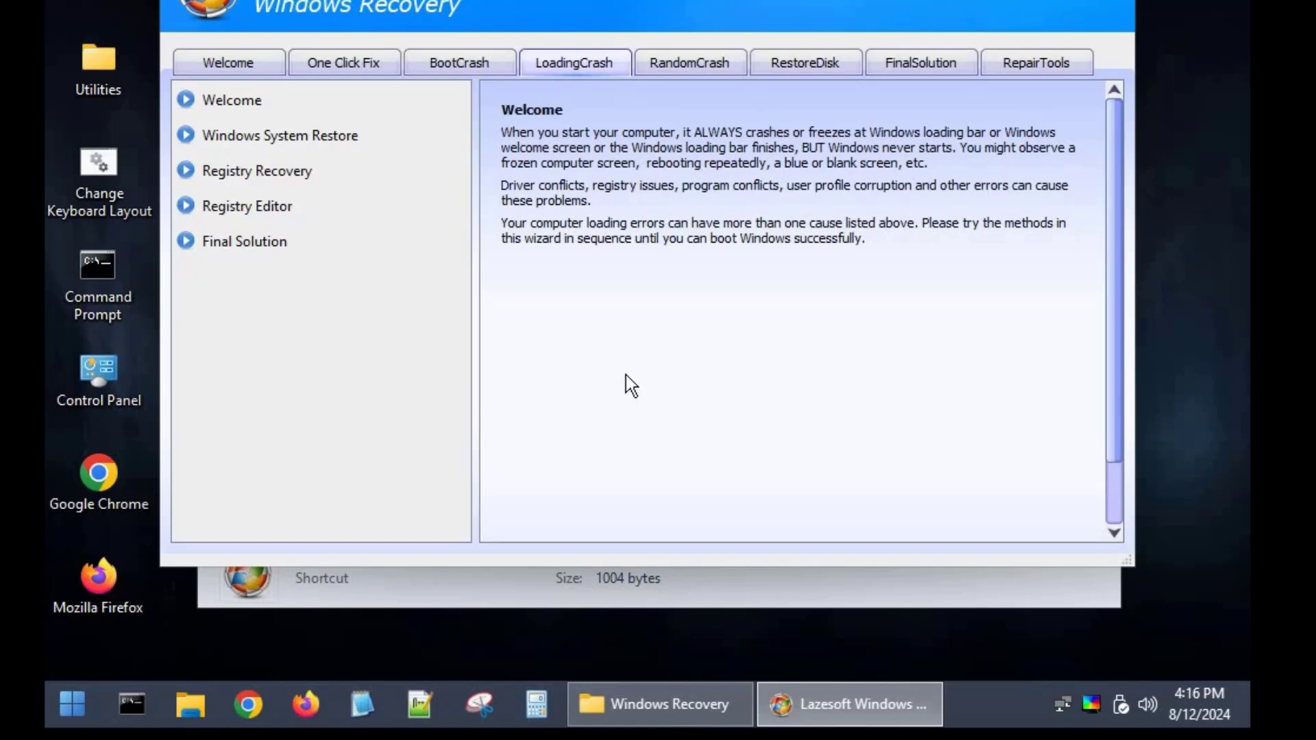
{"action": "left_click", "coordinate": [705, 60]}
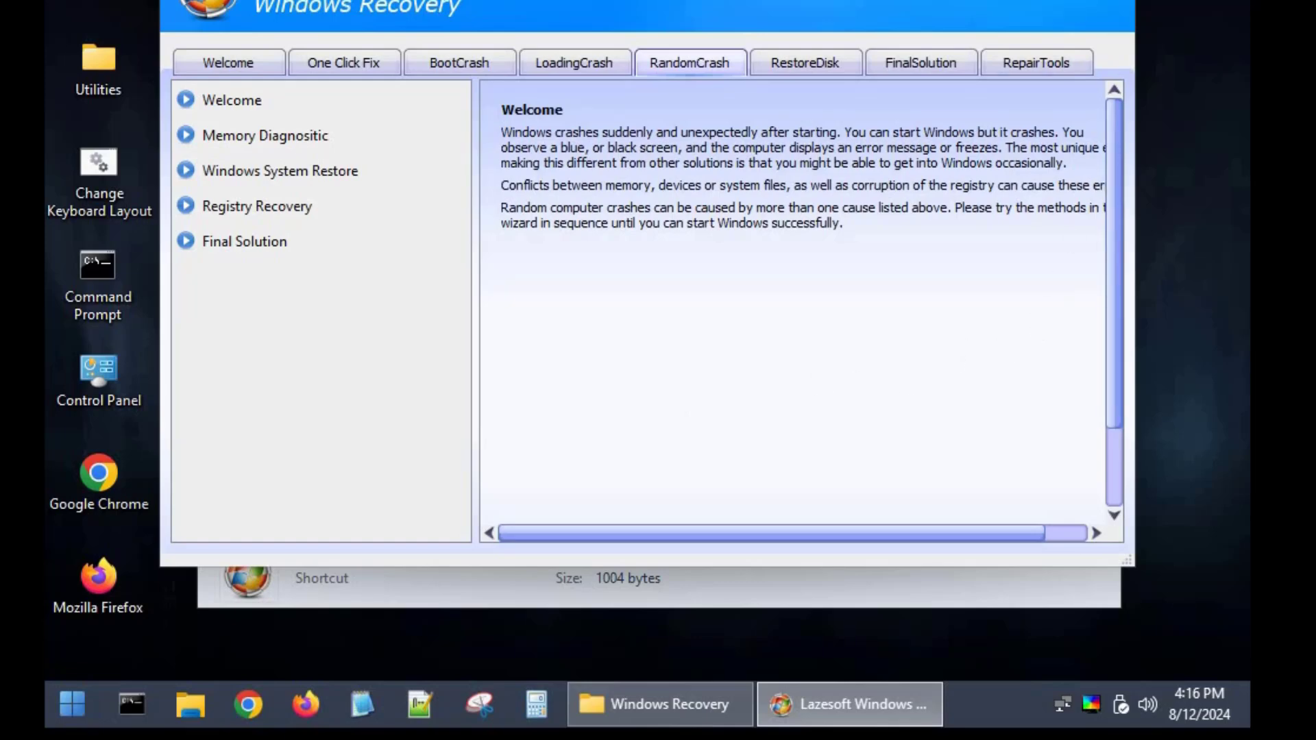
{"action": "left_click", "coordinate": [1116, 2]}
{"action": "left_click", "coordinate": [223, 1]}
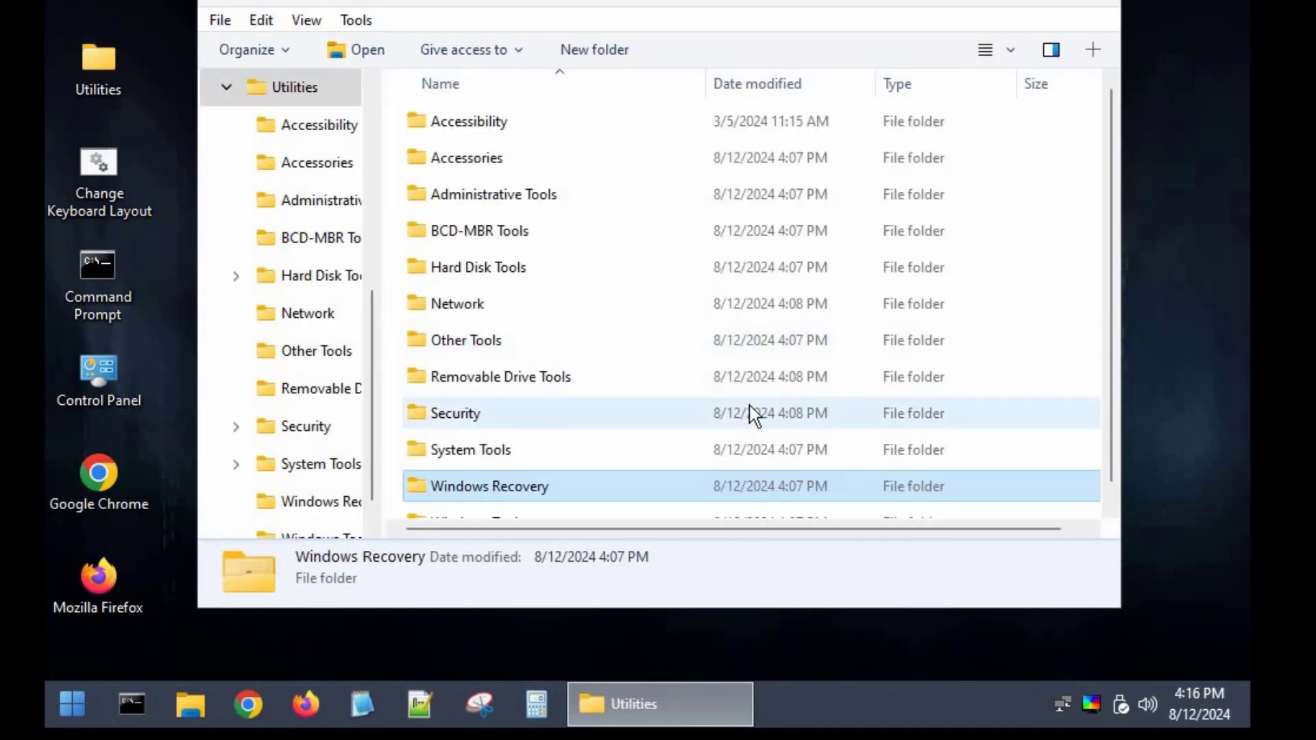
Launch McAfee Stinger from the Antivirus folder inside the Security utilities
{"action": "left_click_drag", "start_coordinate": [1115, 441], "coordinate": [1109, 479]}
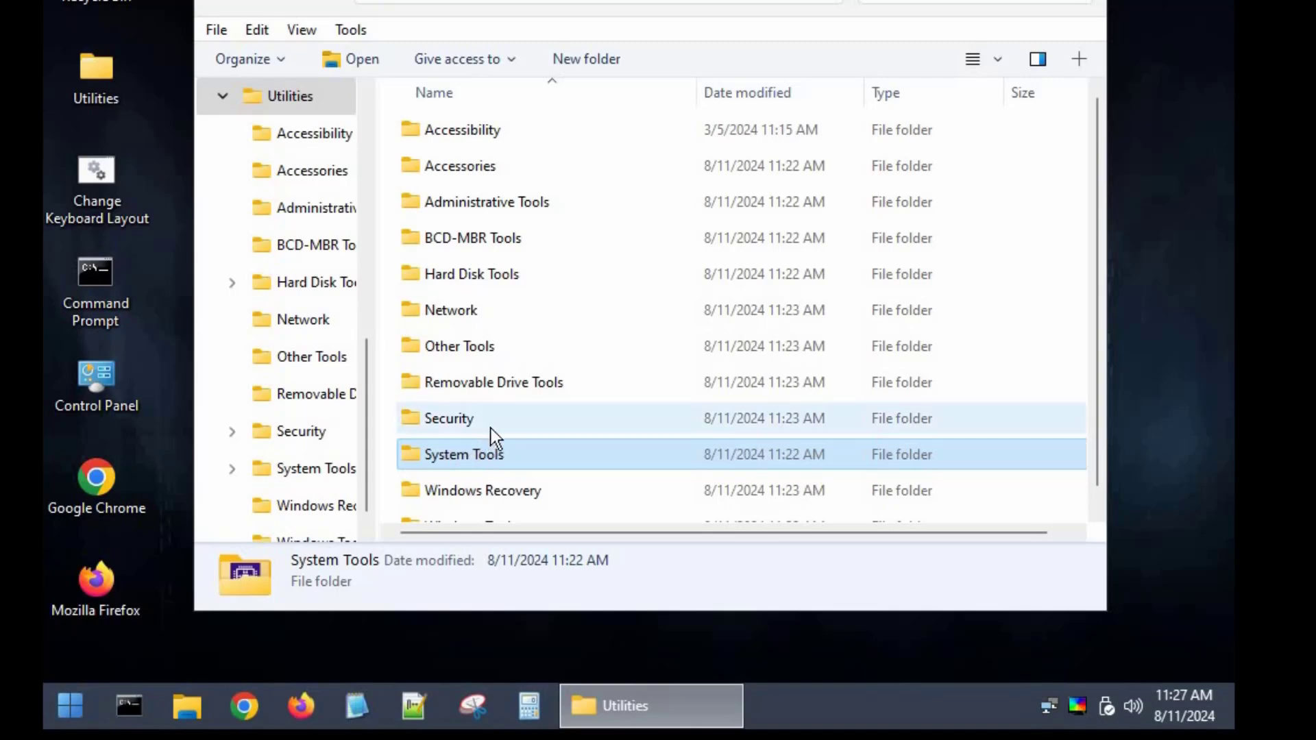
{"action": "double_click", "coordinate": [473, 414]}
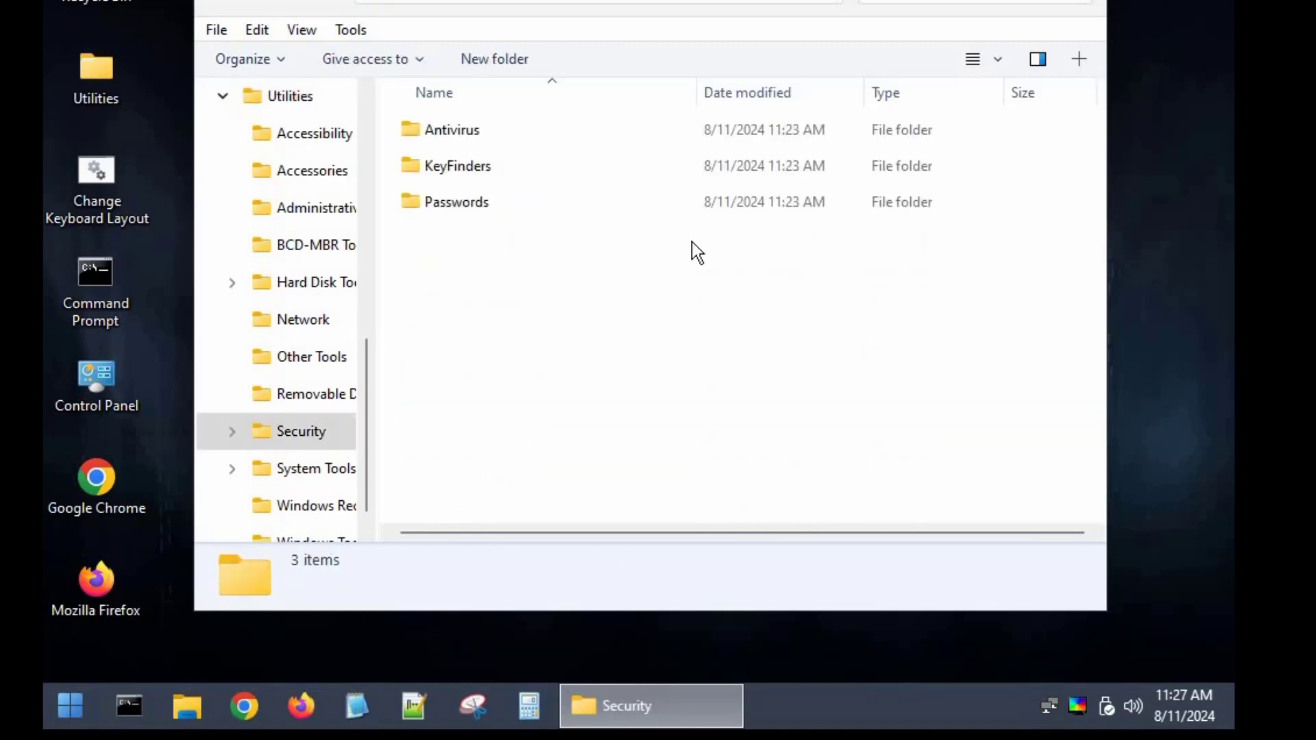
{"action": "double_click", "coordinate": [446, 132]}
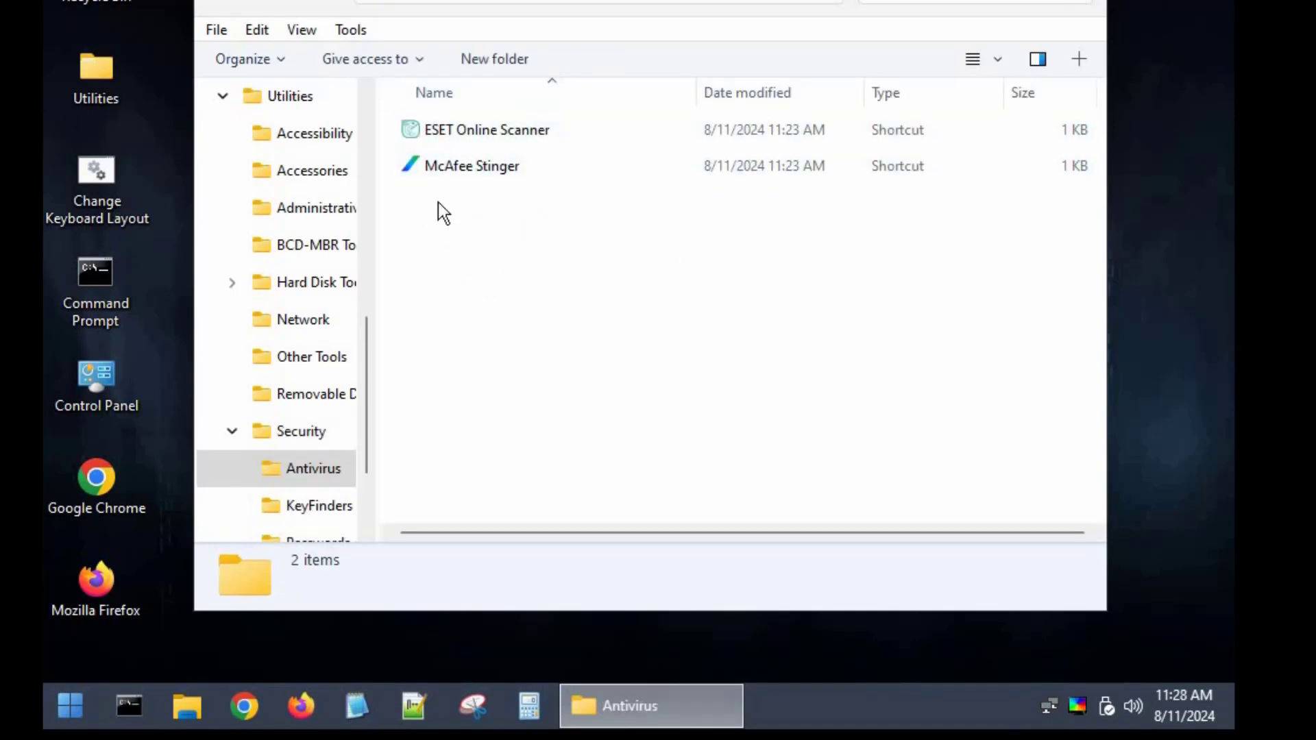
{"action": "double_click", "coordinate": [484, 176]}
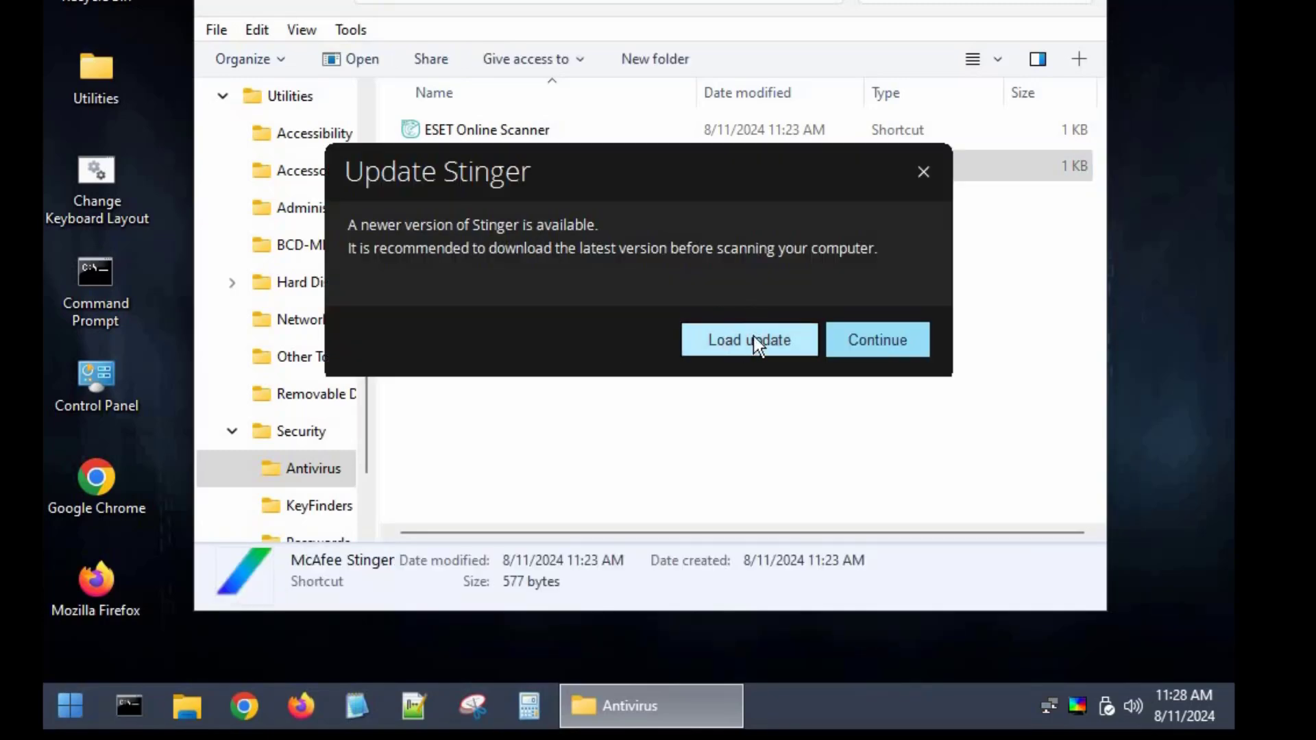
Load the available Stinger update, accept the Trellix End User Licence Agreement and start a scan
{"action": "left_click", "coordinate": [718, 343]}
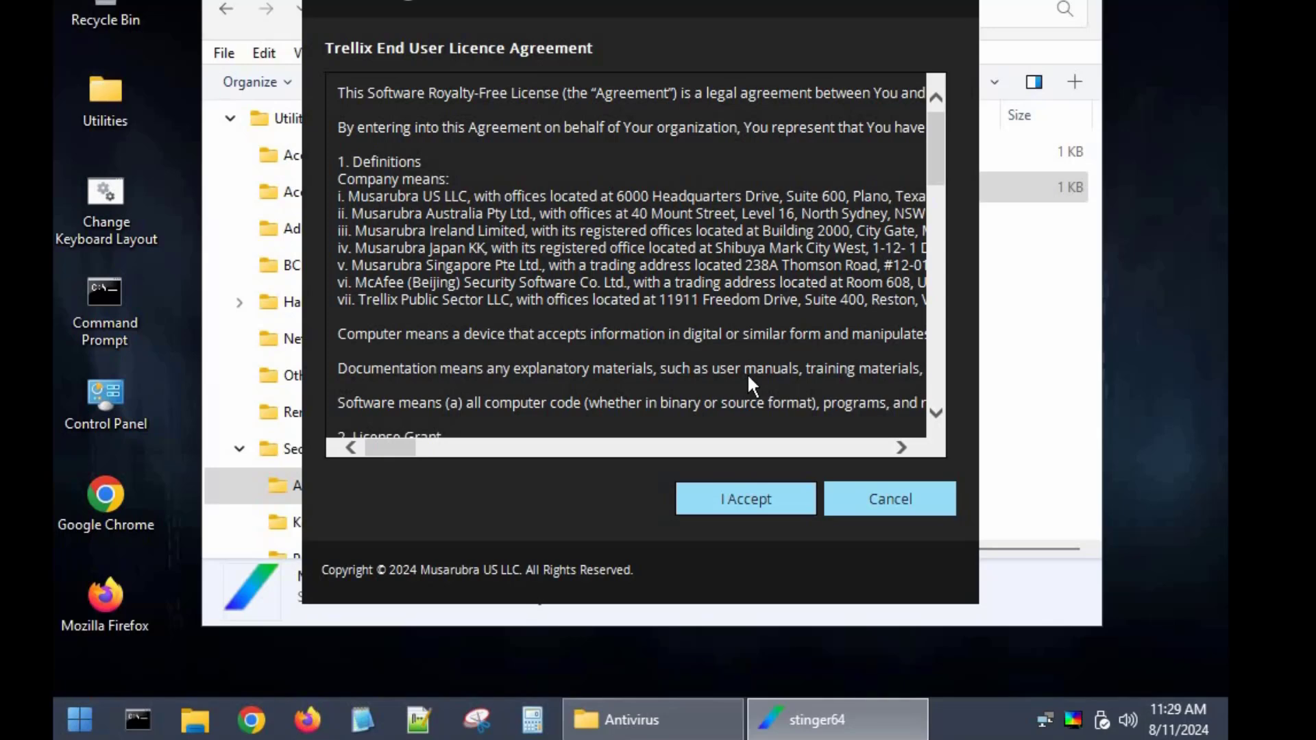
{"action": "left_click", "coordinate": [755, 508]}
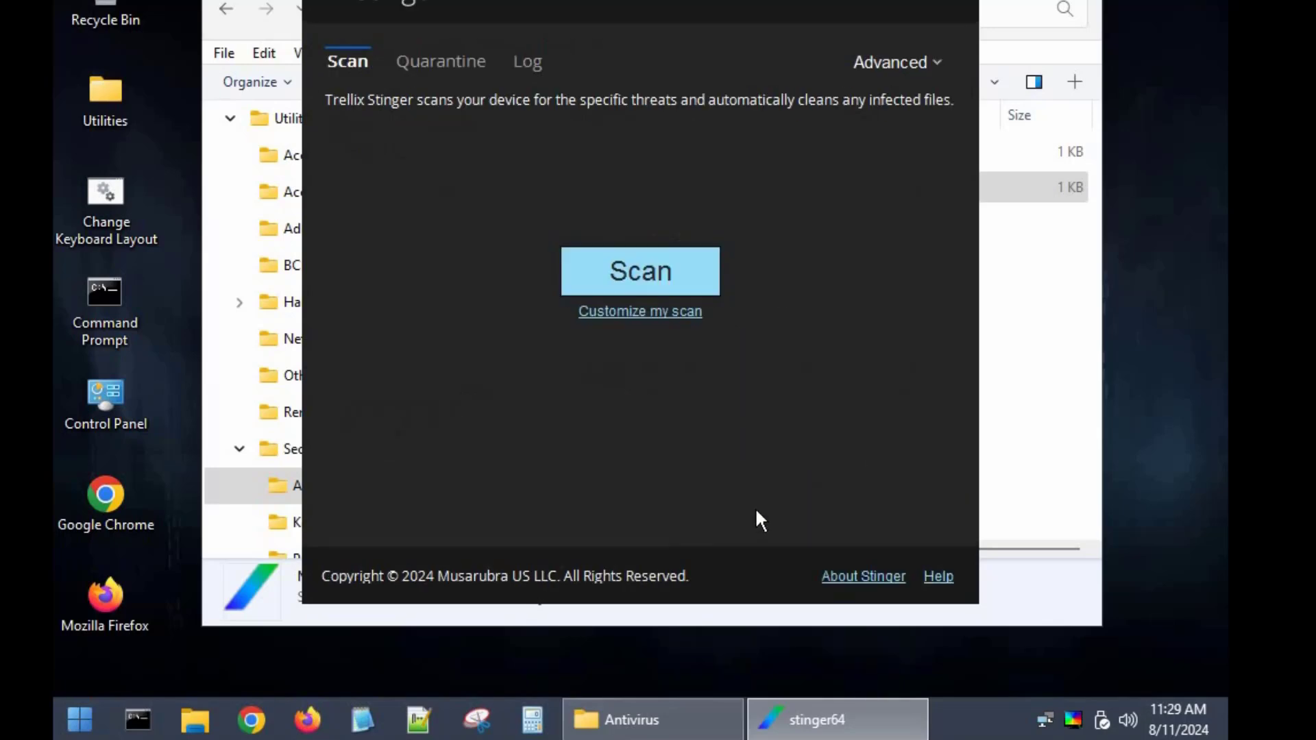
{"action": "left_click", "coordinate": [656, 273]}
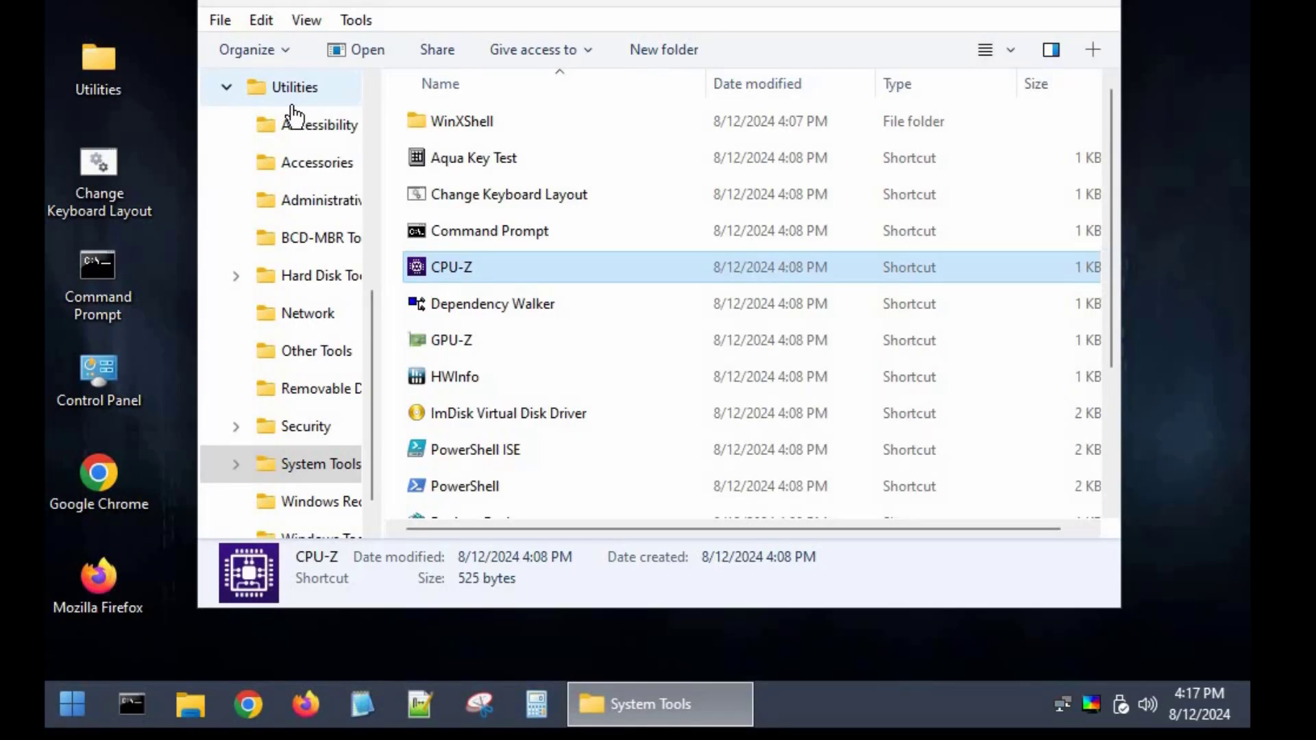
Return to the Utilities folder, review the contents of Hard Disk Tools and Administrative Tools, and close the file window
{"action": "left_click", "coordinate": [275, 88]}
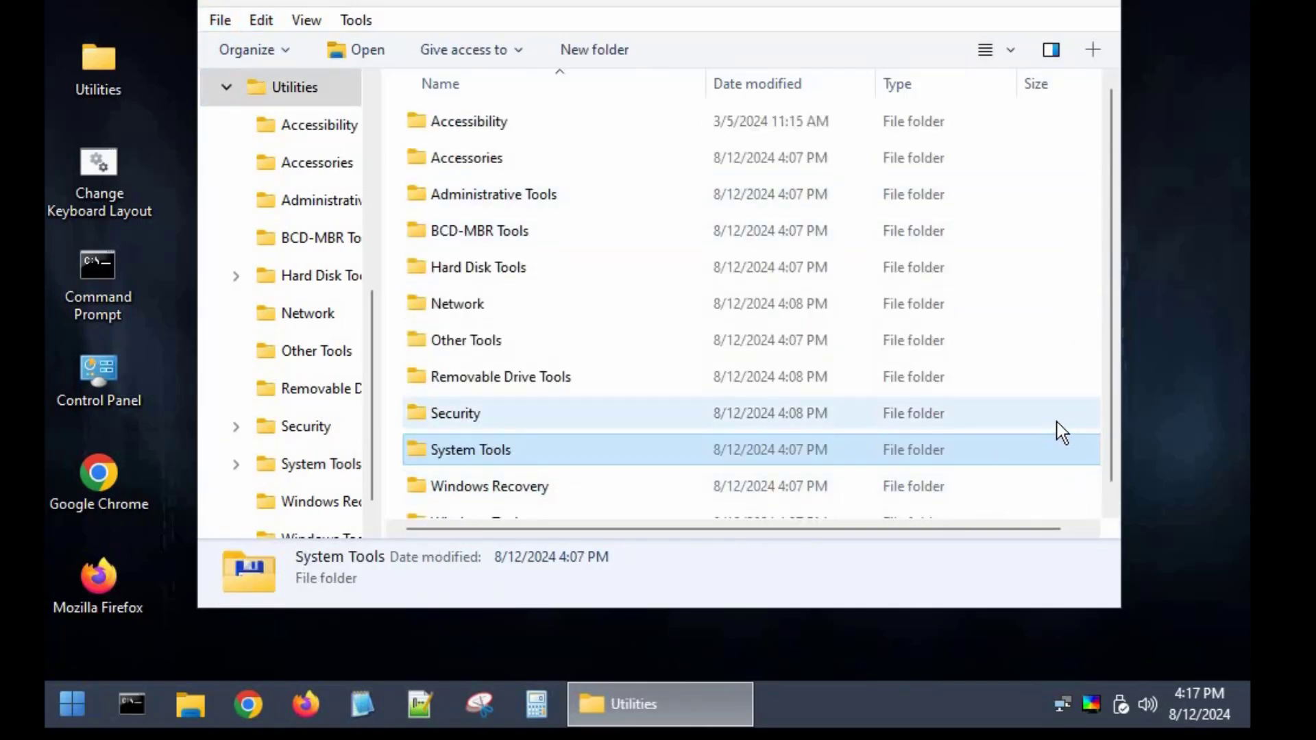
{"action": "double_click", "coordinate": [488, 267]}
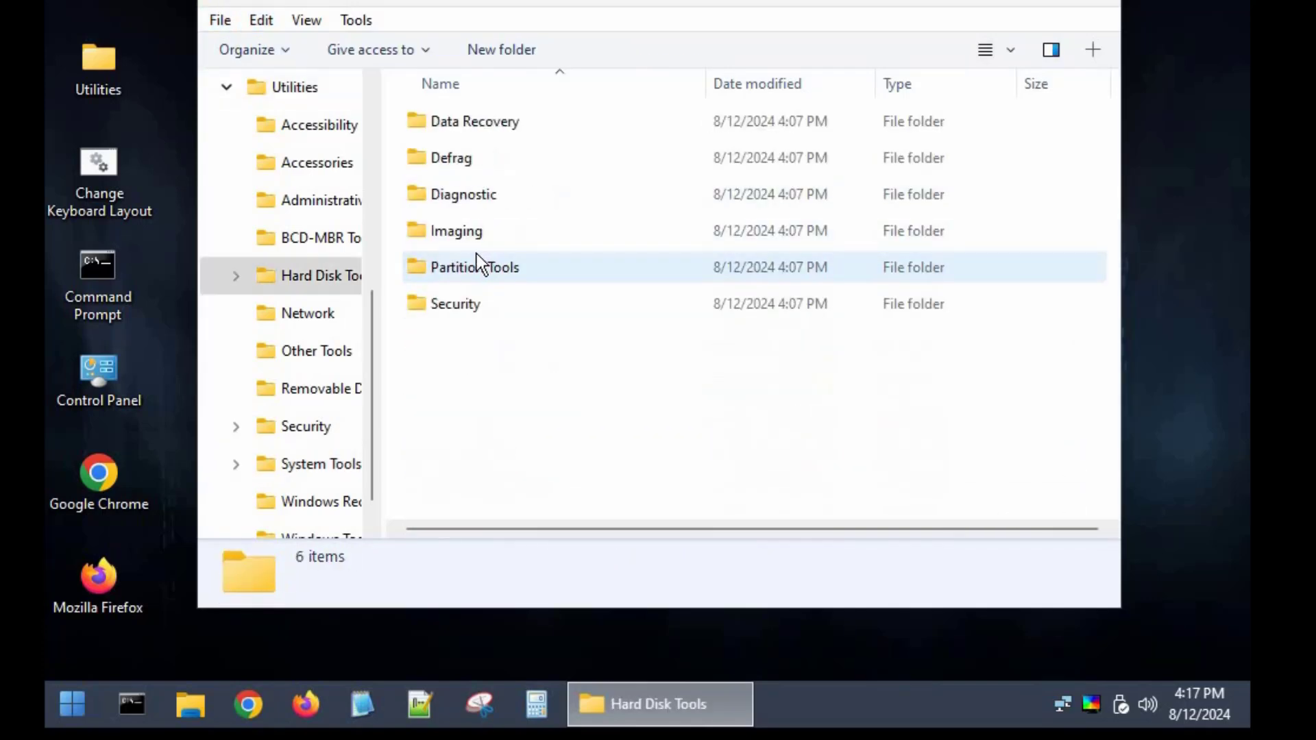
{"action": "left_click", "coordinate": [217, 1]}
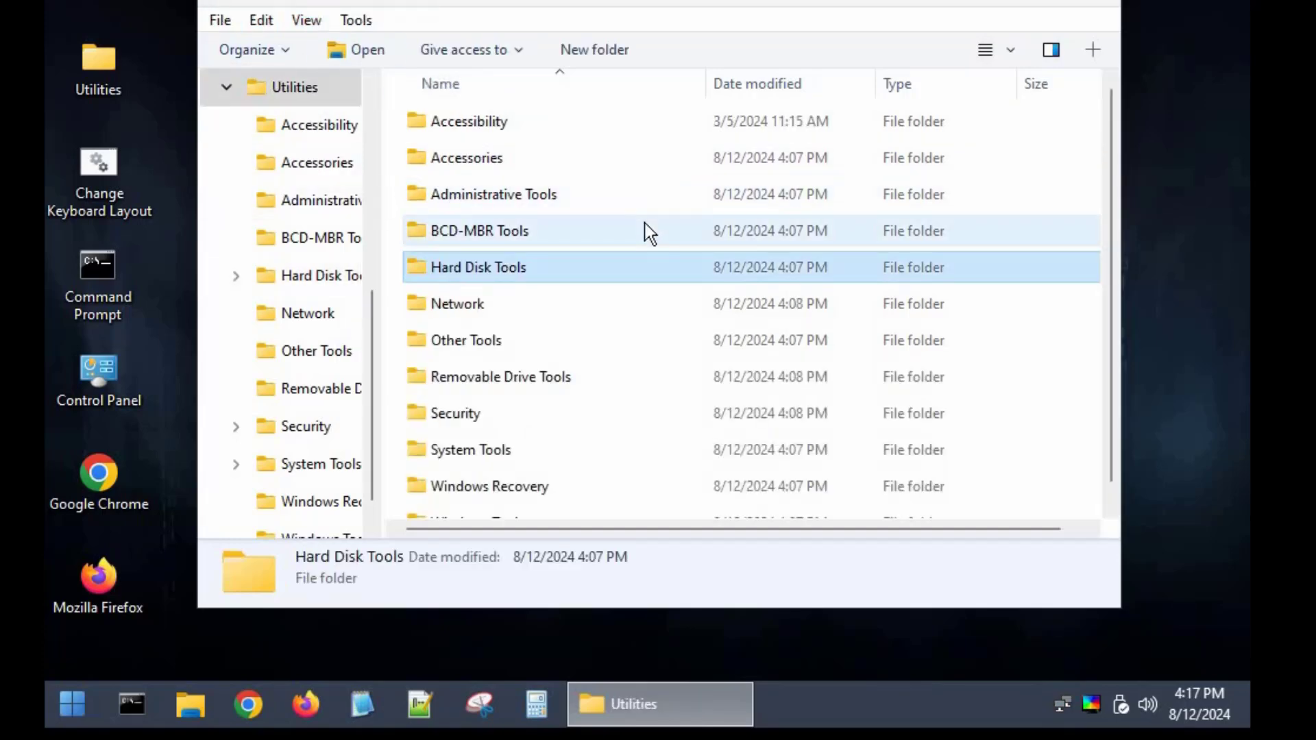
{"action": "double_click", "coordinate": [441, 200]}
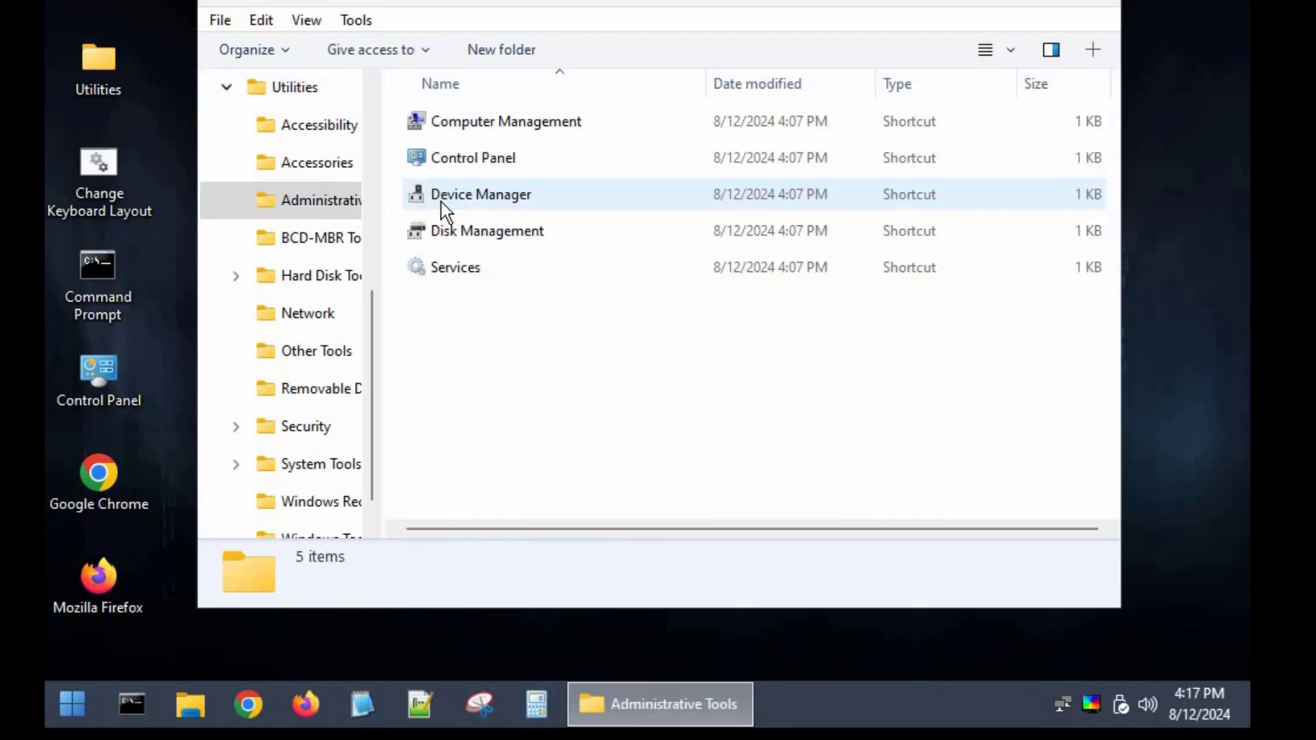
{"action": "left_click", "coordinate": [217, 2]}
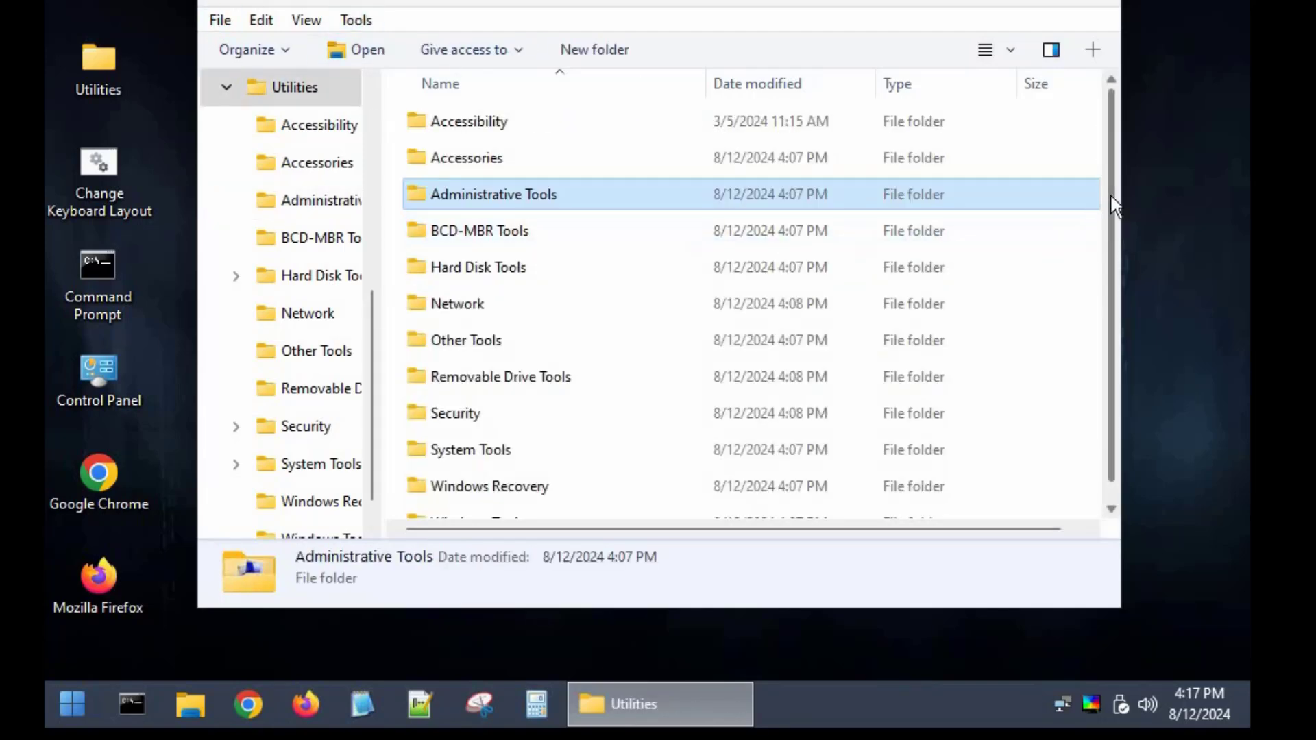
{"action": "scroll", "coordinate": [1032, 250], "scroll_direction": "down", "scroll_amount": 1}
{"action": "key", "text": "alt+F4"}
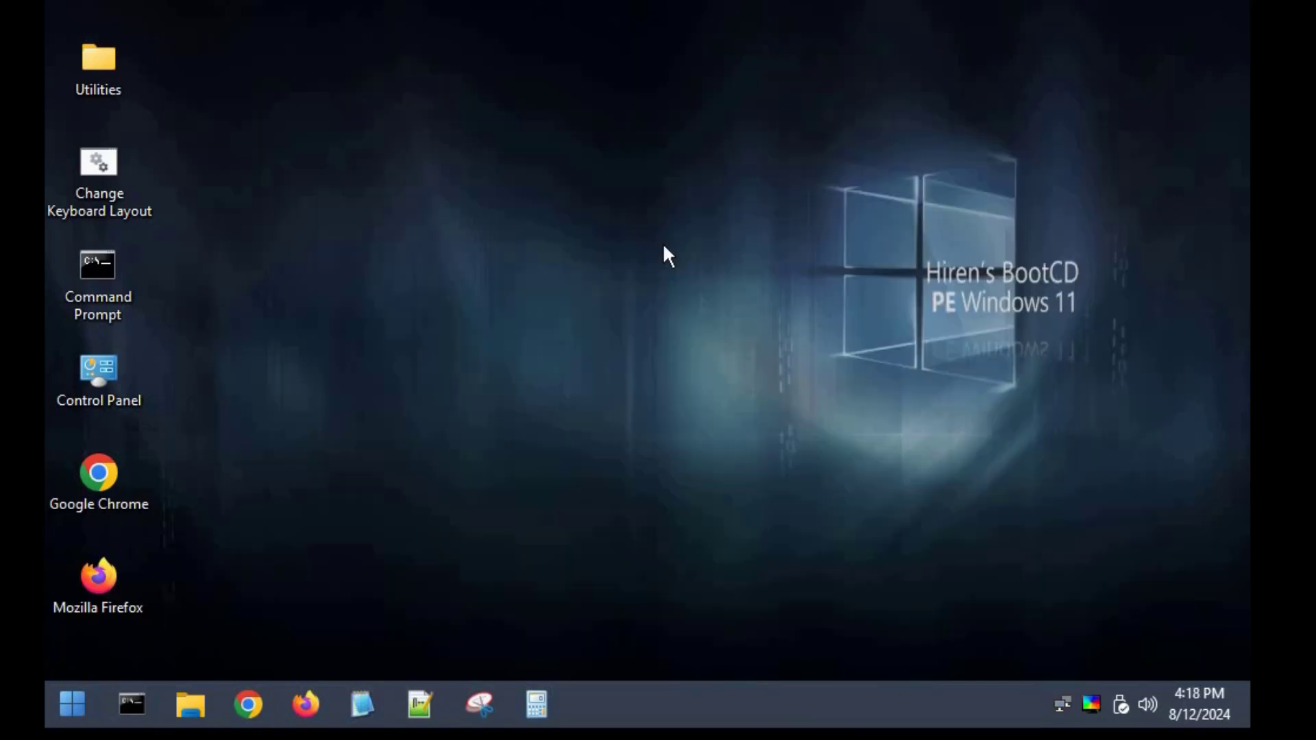
Shut down the Hiren's BootCD PE session
{"action": "left_click", "coordinate": [74, 702]}
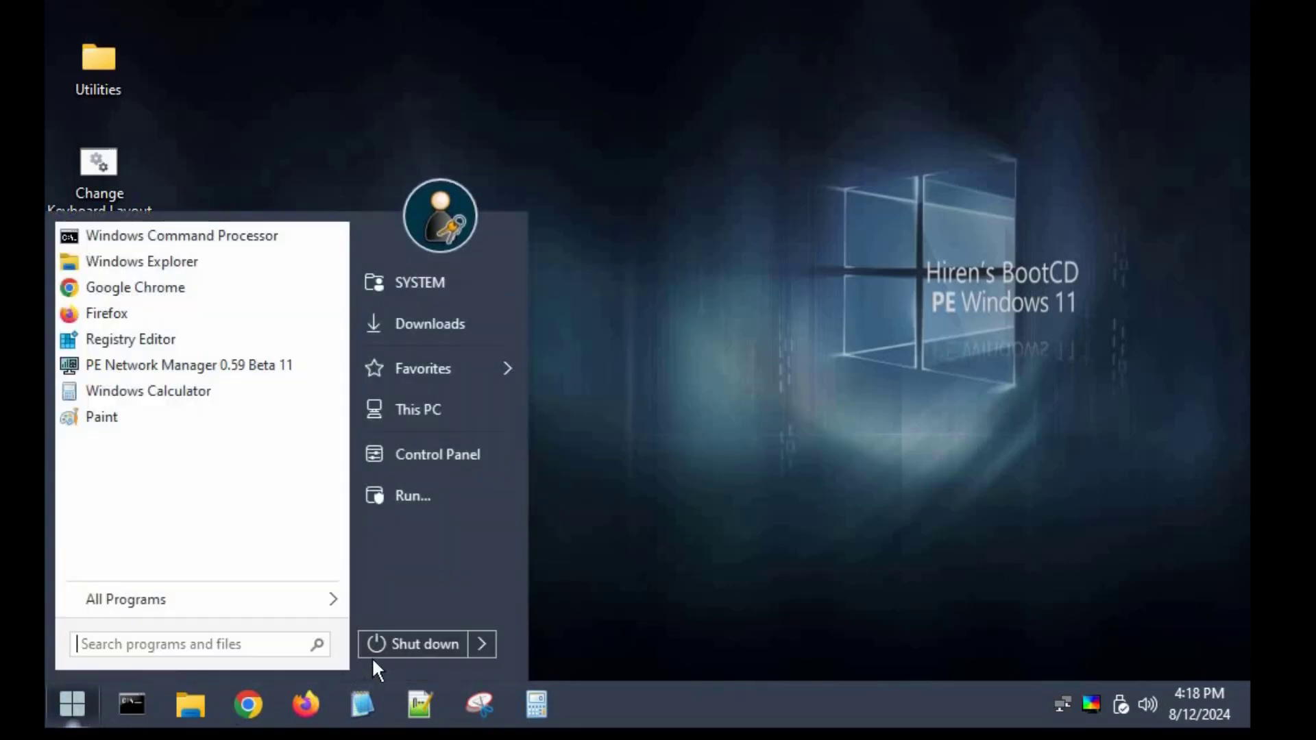
{"action": "left_click", "coordinate": [415, 645]}
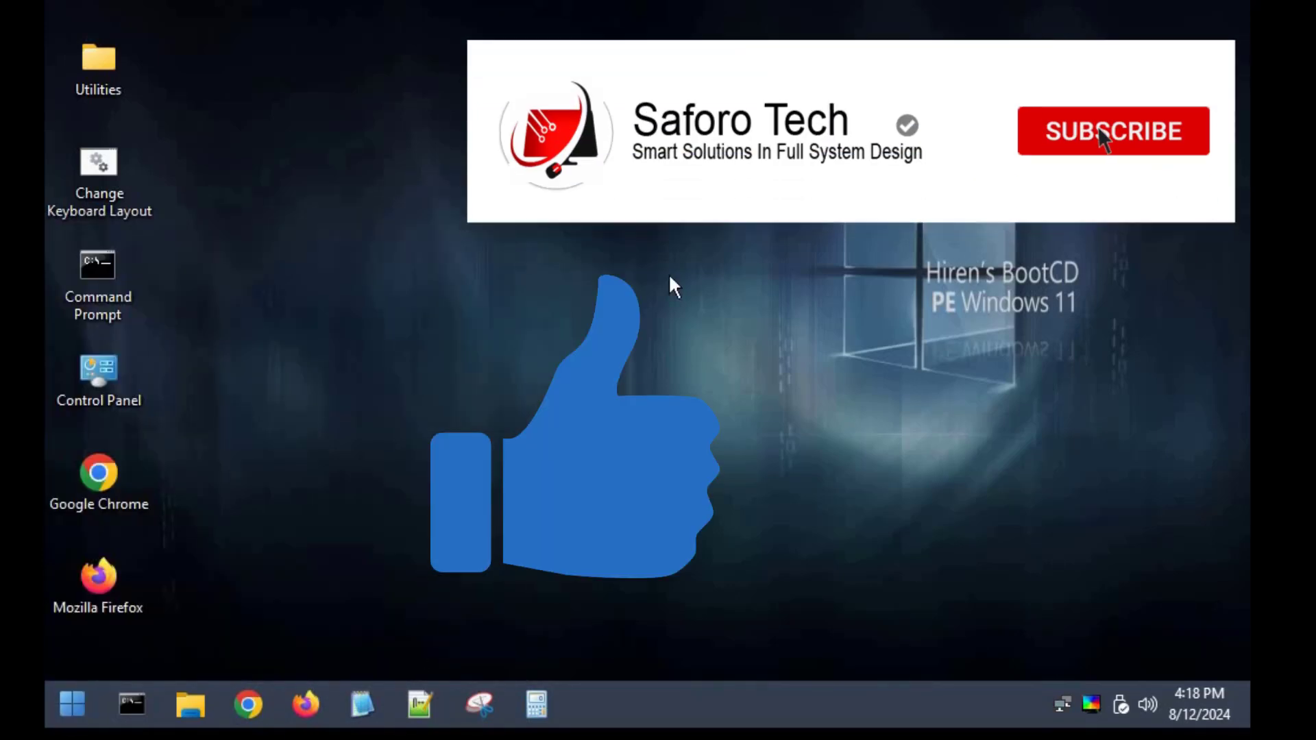